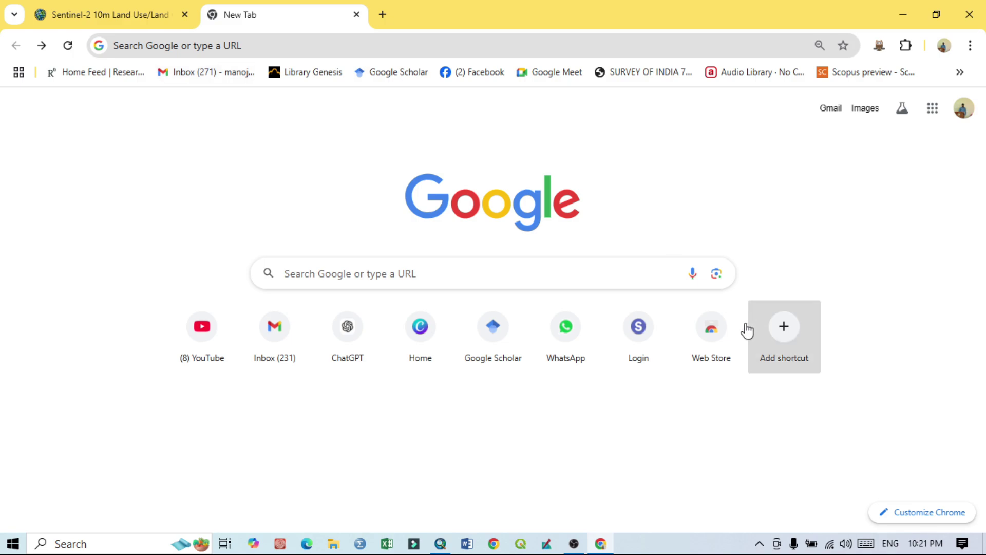
# Run a Google search for 'esri lulc' from a new Chrome tab
pyautogui.click(151, 49)
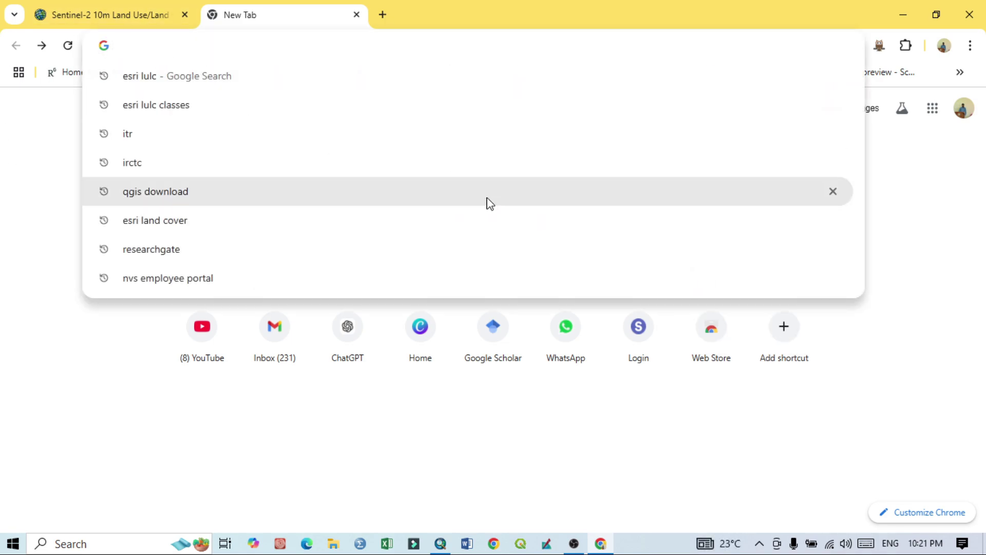
pyautogui.write('esri')
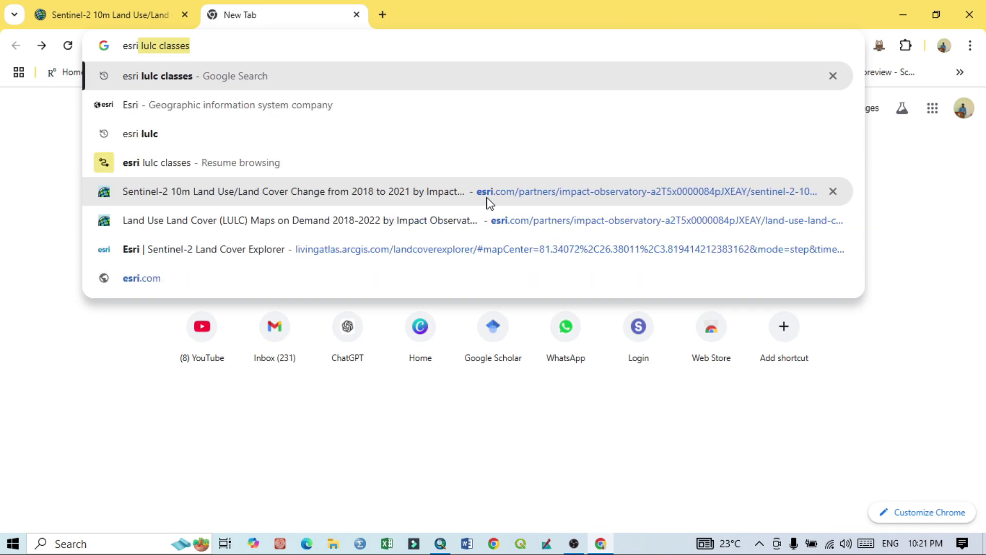
pyautogui.click(159, 135)
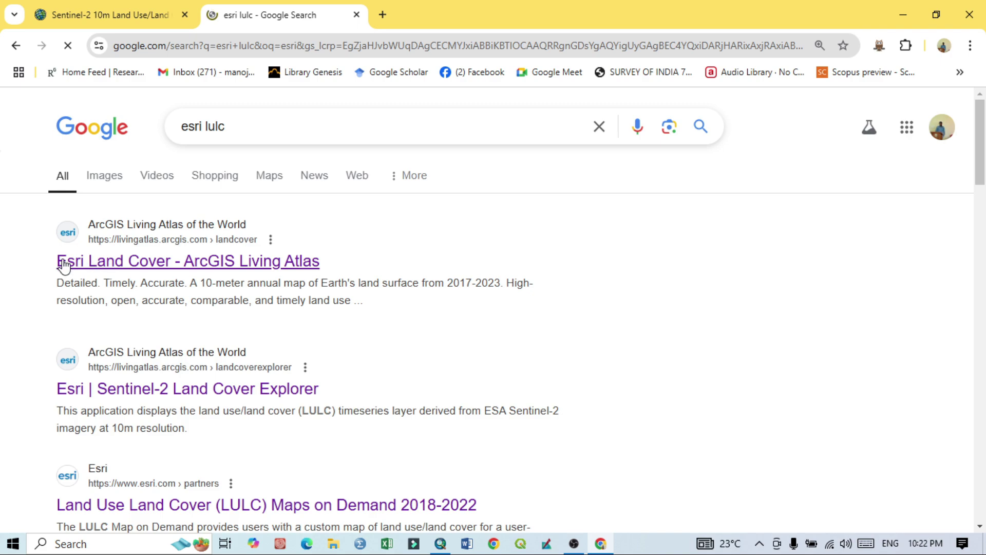
# Open the 'Esri Land Cover - ArcGIS Living Atlas' result and read its Sentinel-2 overview
pyautogui.click(285, 262)
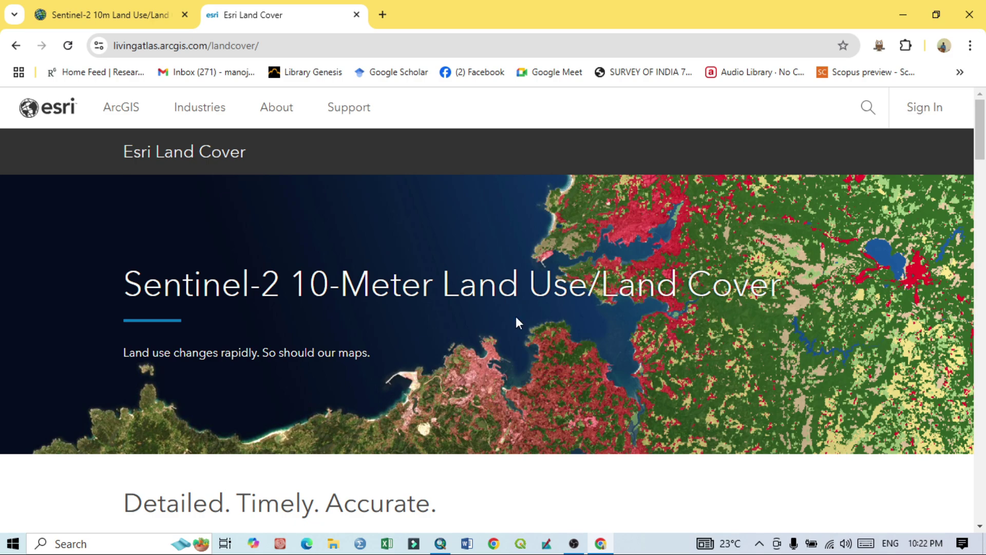
pyautogui.scroll(-4, 663, 381)
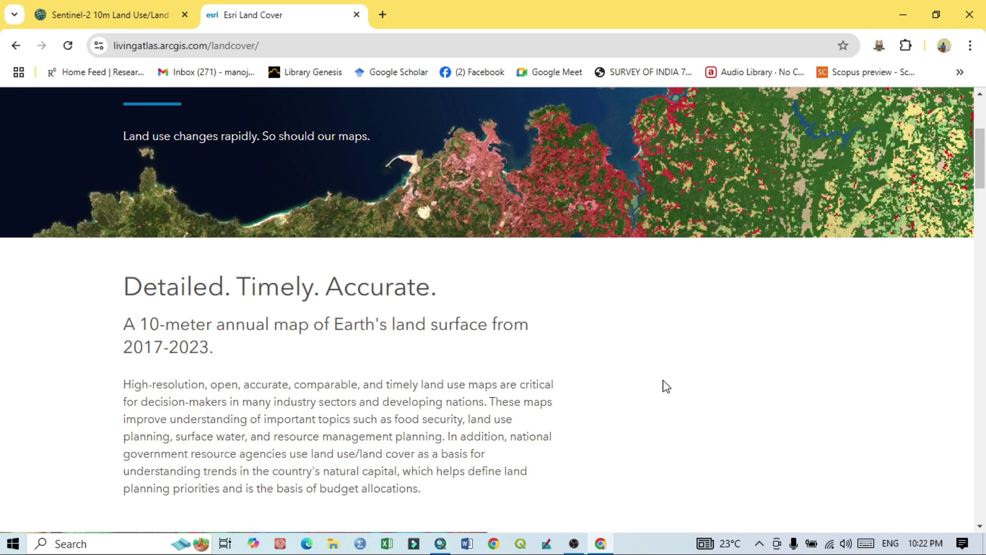
pyautogui.scroll(-3, 666, 386)
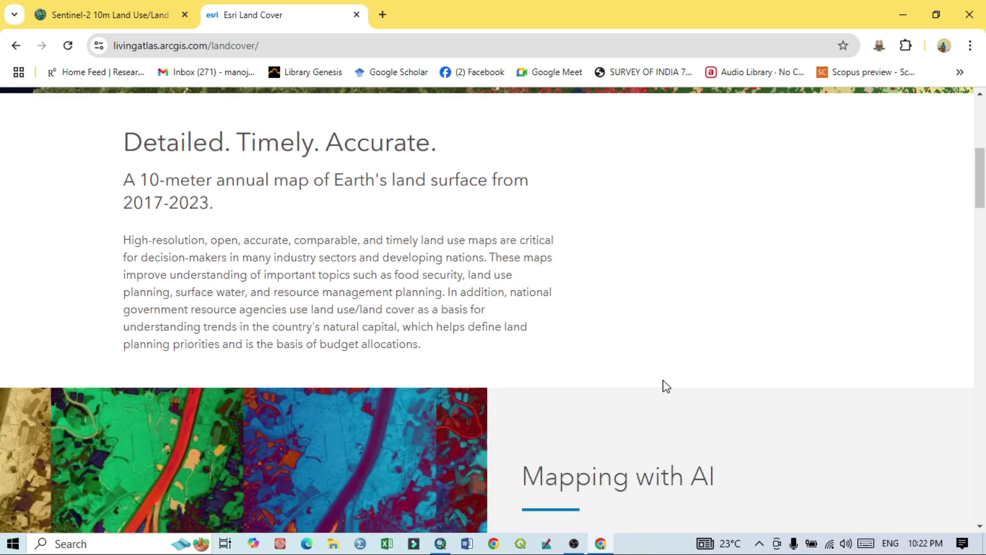
pyautogui.scroll(7, 666, 386)
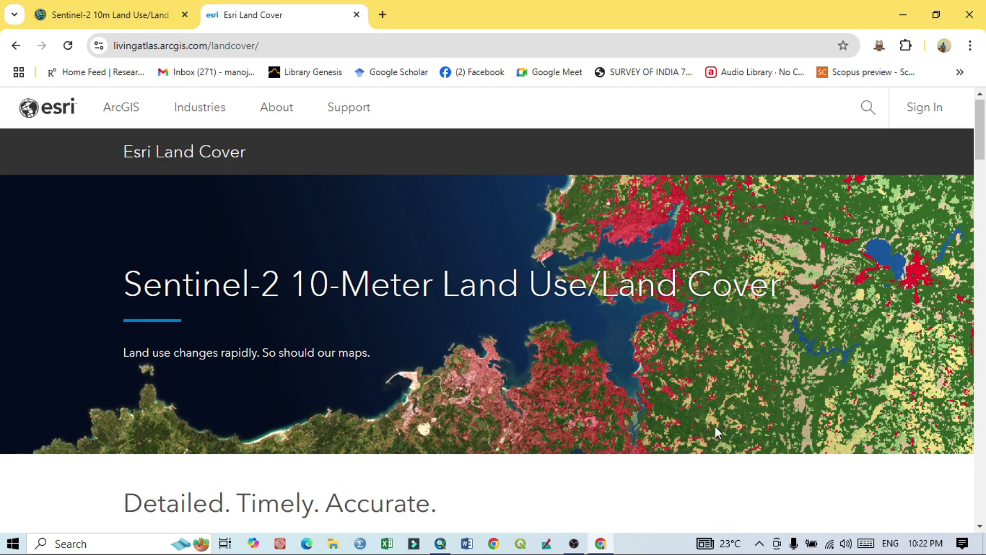
pyautogui.scroll(-8, 654, 400)
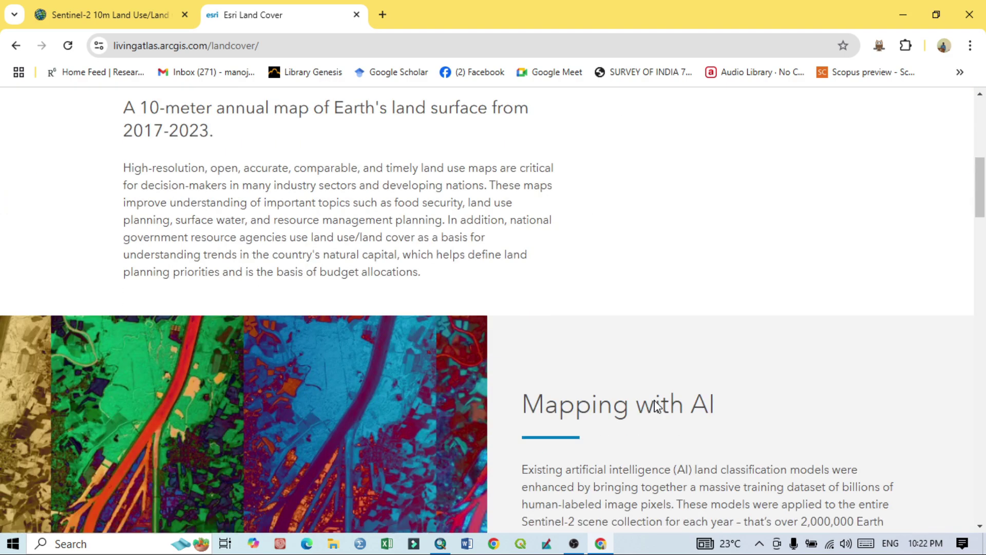
pyautogui.scroll(8, 682, 346)
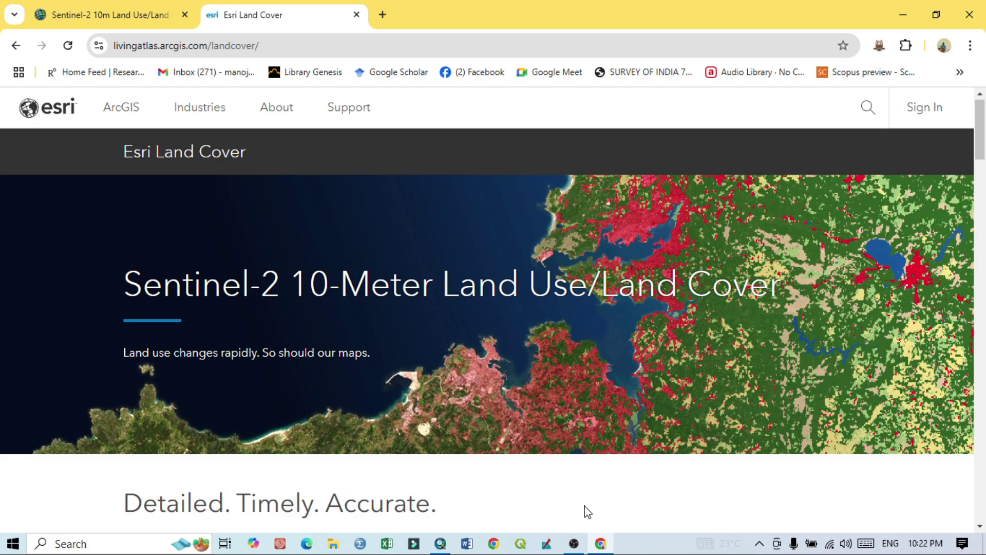
pyautogui.click(440, 543)
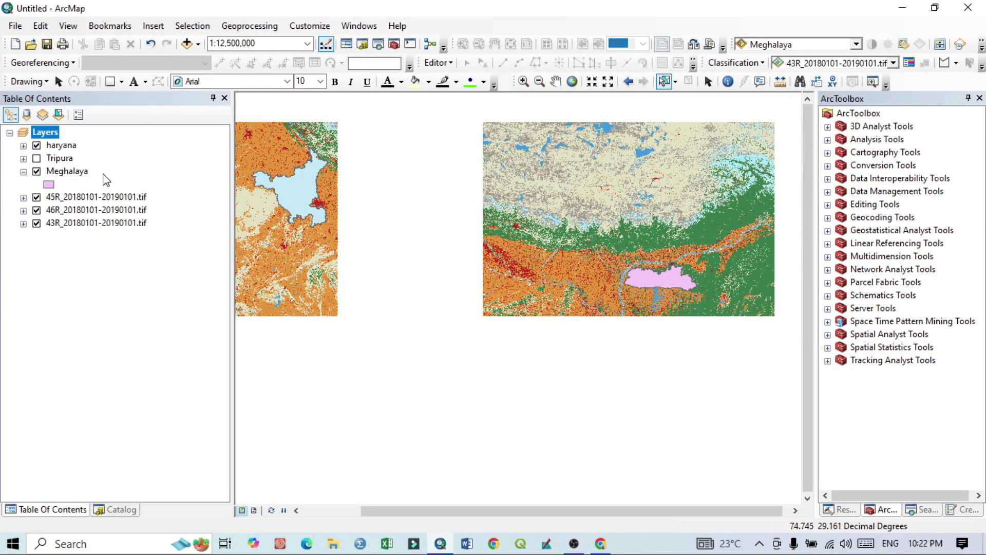
pyautogui.scroll(-2, 643, 246)
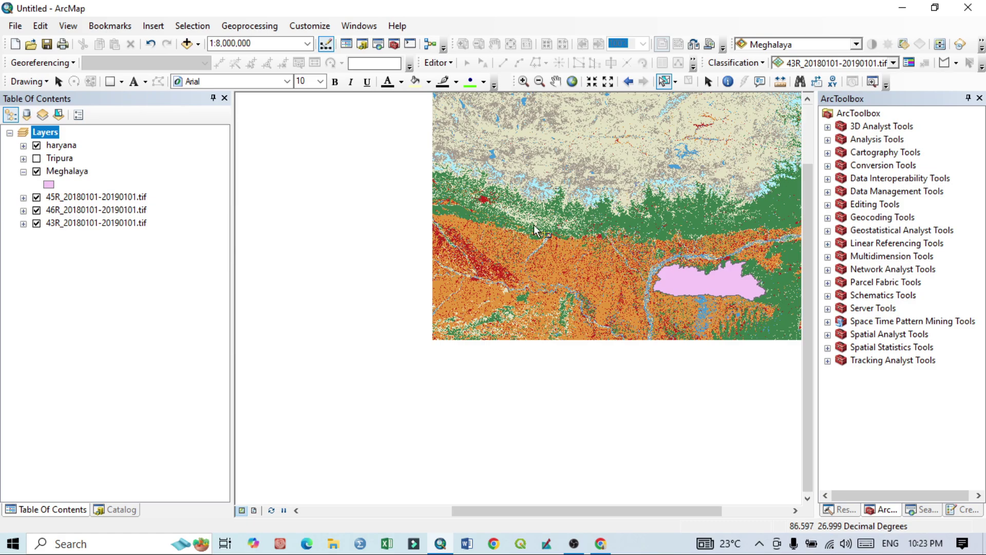
pyautogui.scroll(-2, 478, 262)
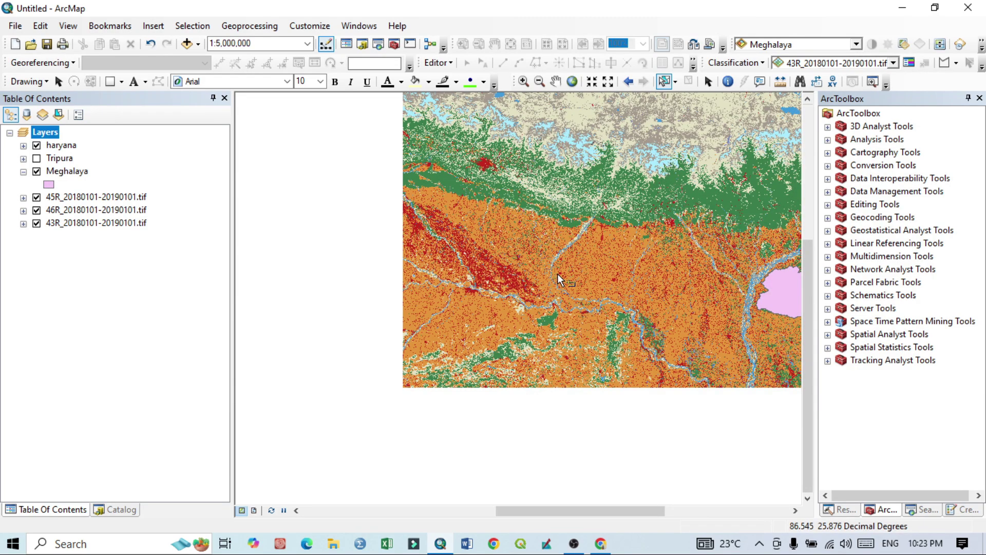
pyautogui.click(600, 543)
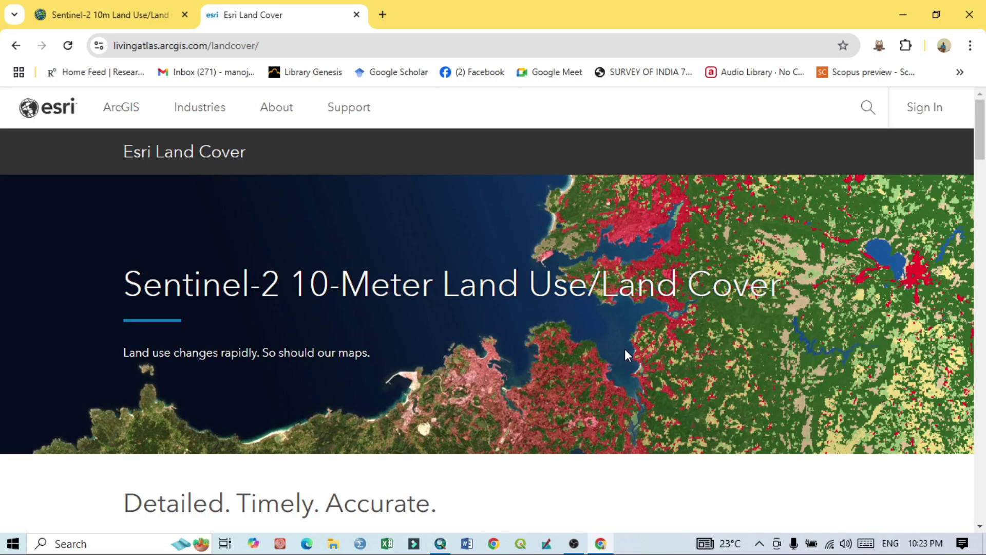
# Open the 'this application' link under 'Enabling the Entire GIS Community' in a new tab
pyautogui.scroll(-5, 624, 350)
pyautogui.scroll(4, 625, 352)
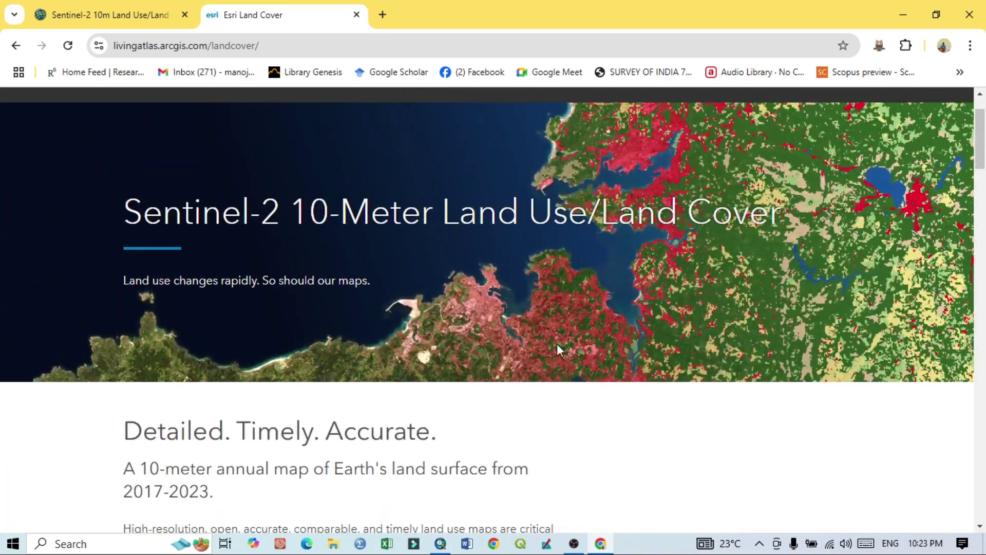
pyautogui.scroll(2, 319, 162)
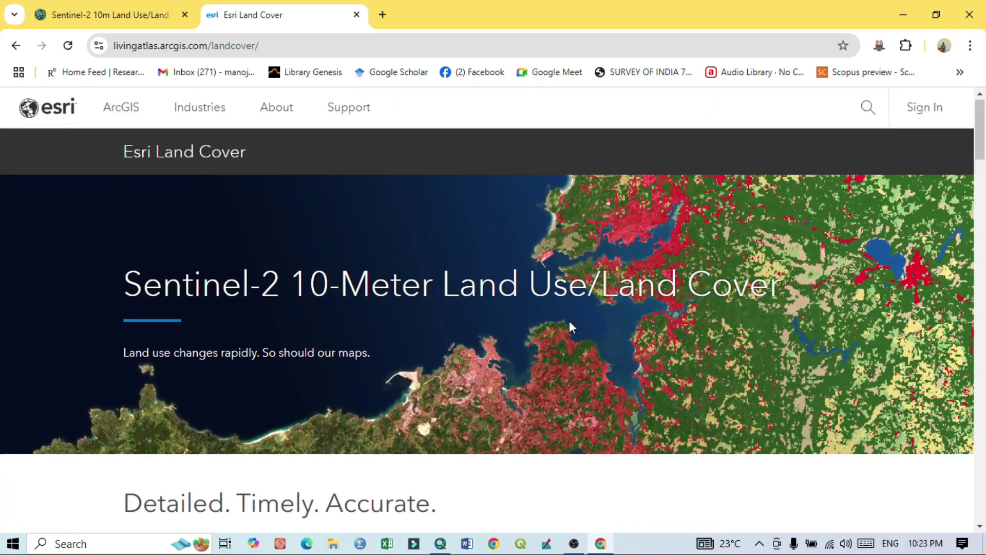
pyautogui.scroll(-15, 570, 323)
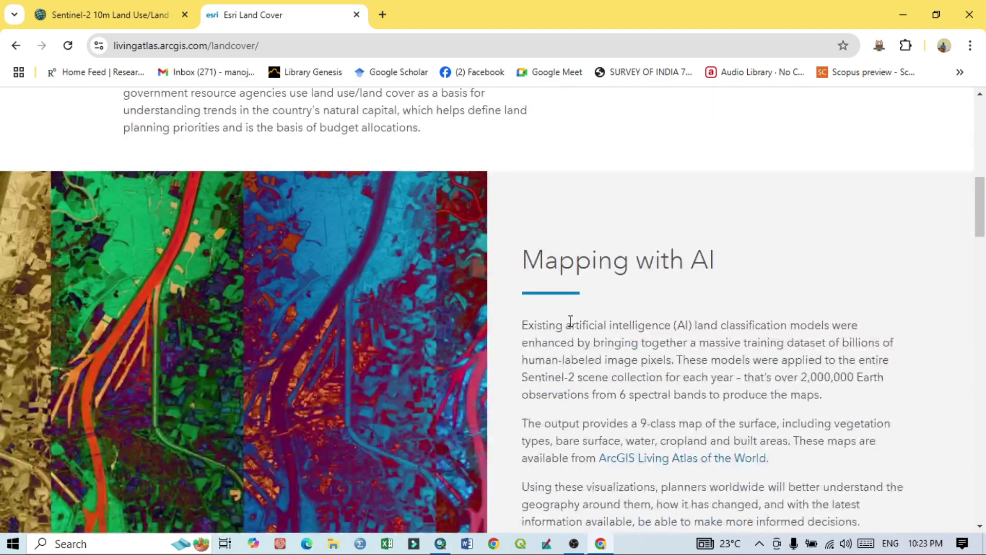
pyautogui.scroll(-12, 570, 321)
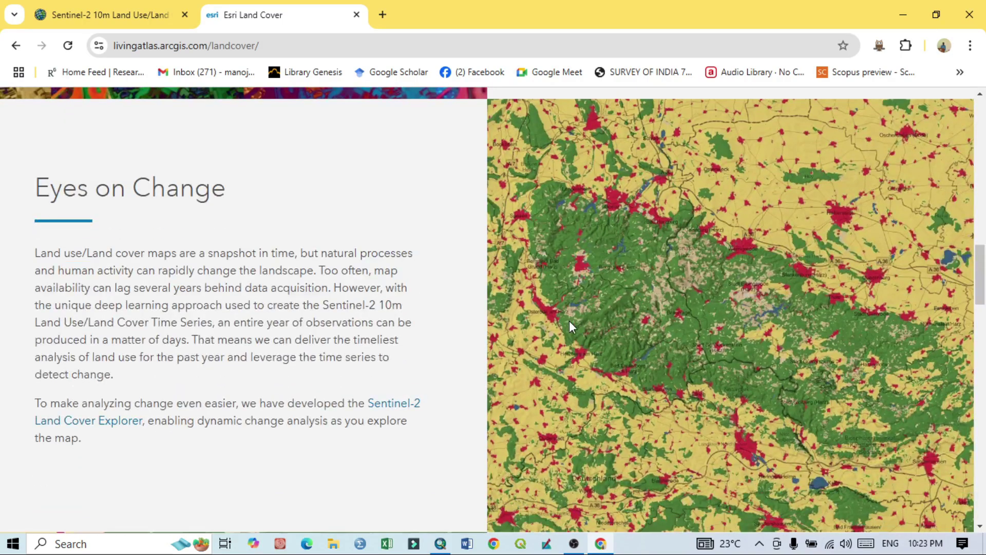
pyautogui.scroll(-3, 570, 324)
pyautogui.scroll(-3, 576, 325)
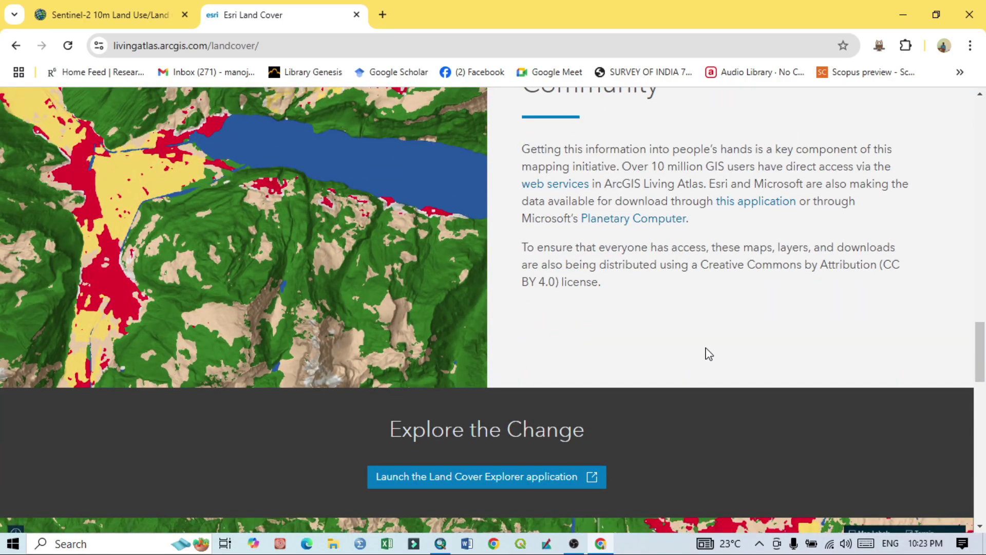
pyautogui.scroll(1, 708, 354)
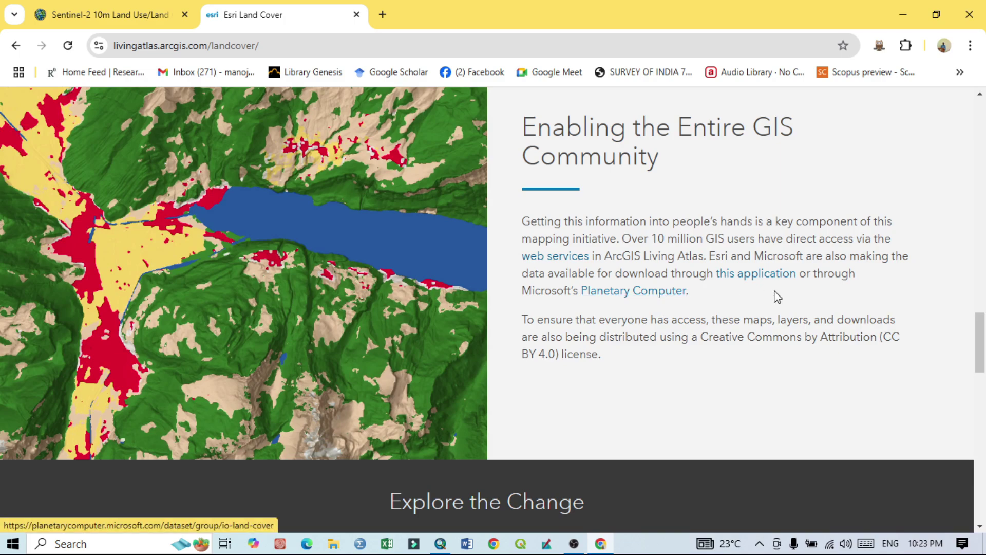
pyautogui.click(749, 281)
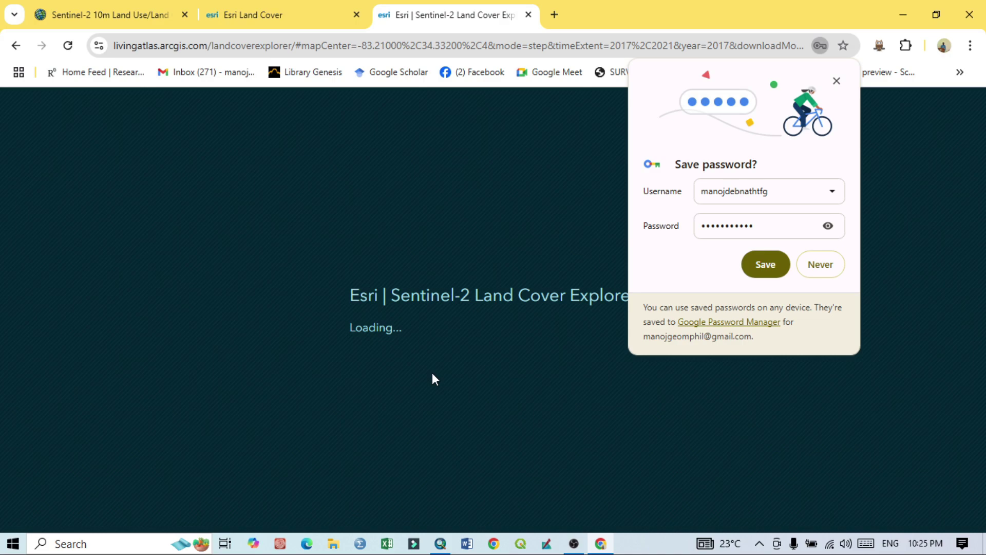
# Save the password in Chrome's prompt while the Land Cover Explorer loads
pyautogui.click(765, 265)
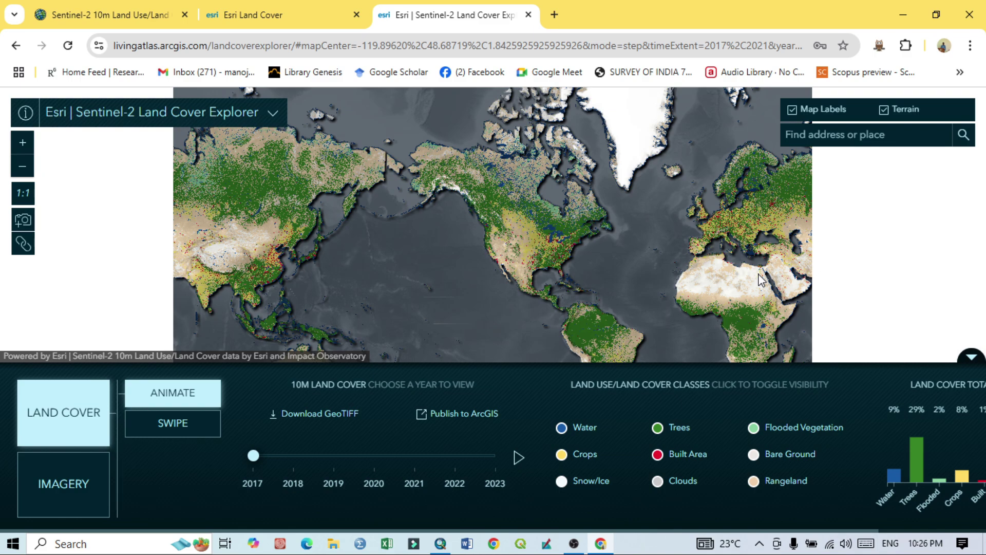
# Centre the map on the Pacific and review the Trees, Flooded Vegetation, Built Area, Clouds and Rangeland descriptions
pyautogui.moveTo(760, 280); pyautogui.dragTo(545, 252)
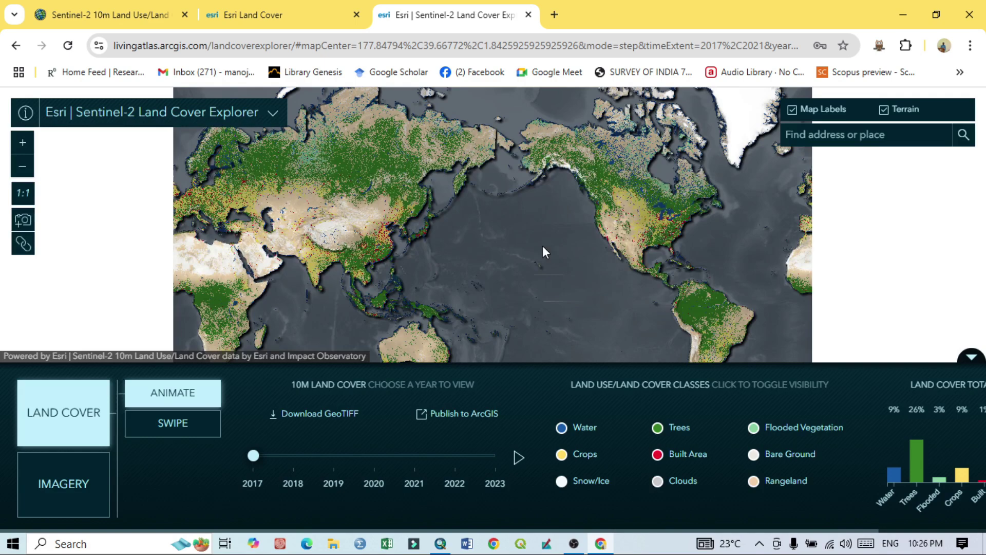
pyautogui.moveTo(680, 427)
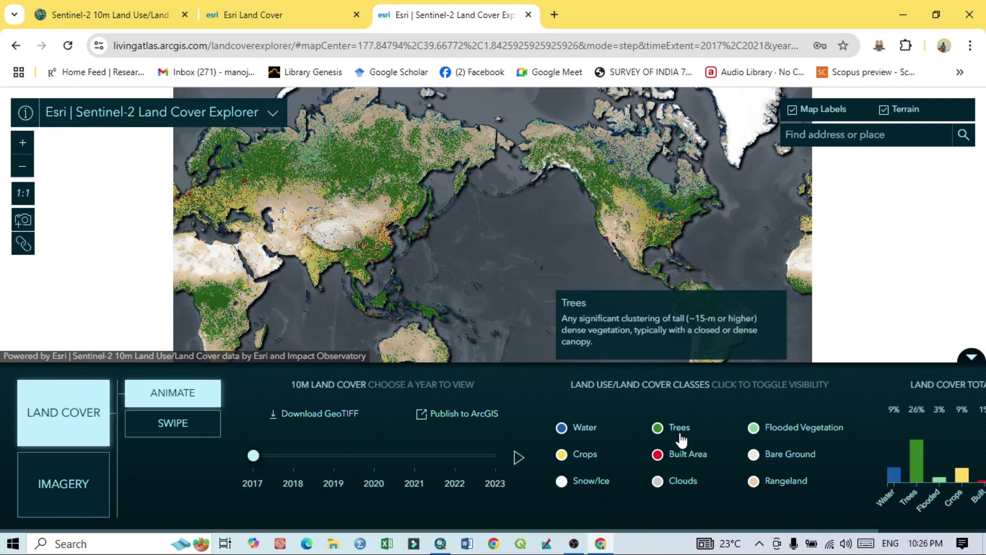
pyautogui.moveTo(834, 434)
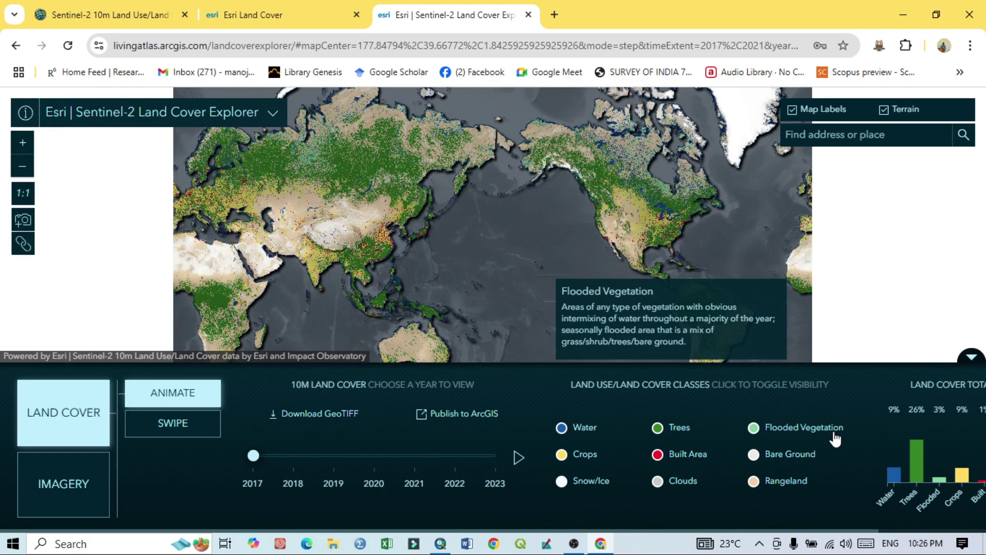
pyautogui.moveTo(676, 465)
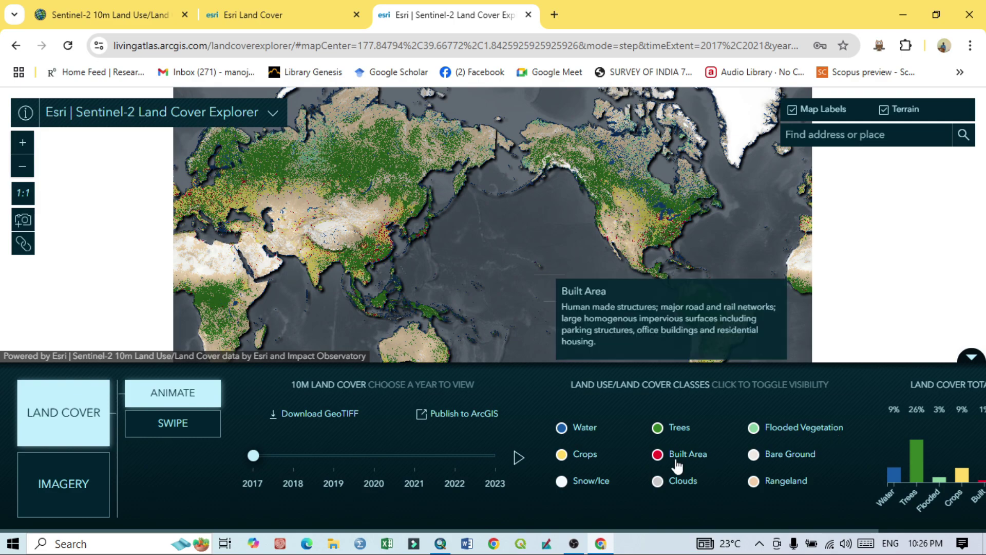
pyautogui.moveTo(680, 483)
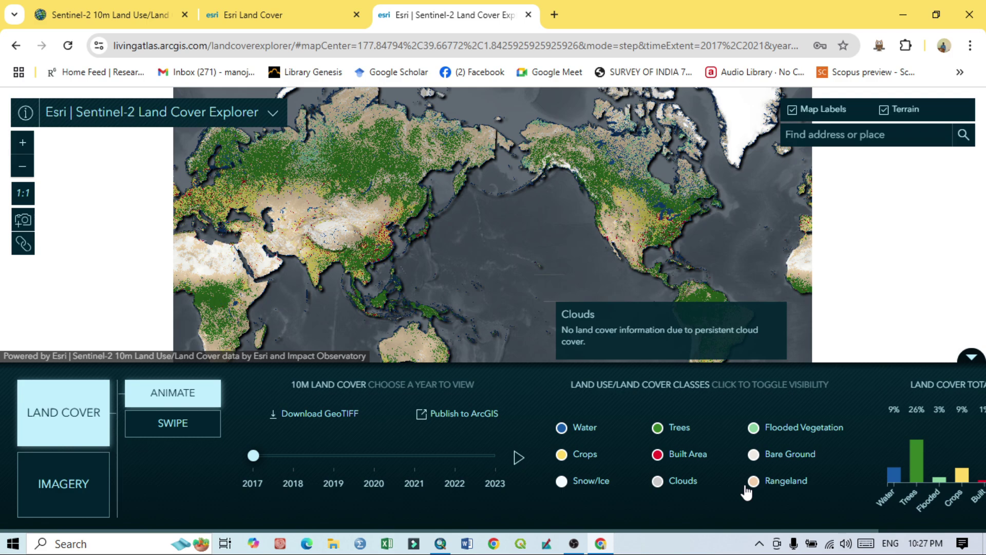
pyautogui.moveTo(771, 482)
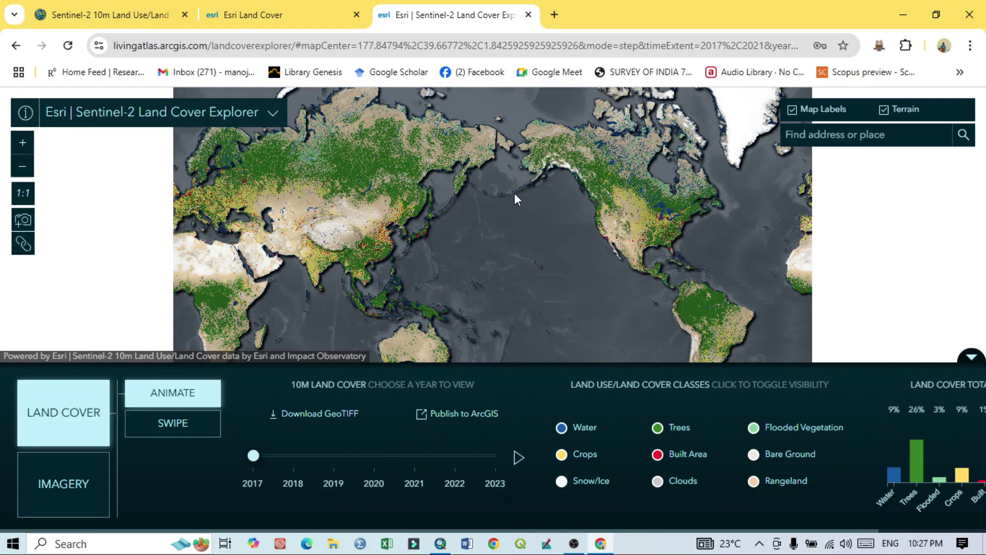
# Open the GeoTIFF download map, move it to India, and select the Myanmar coast tile
pyautogui.click(307, 422)
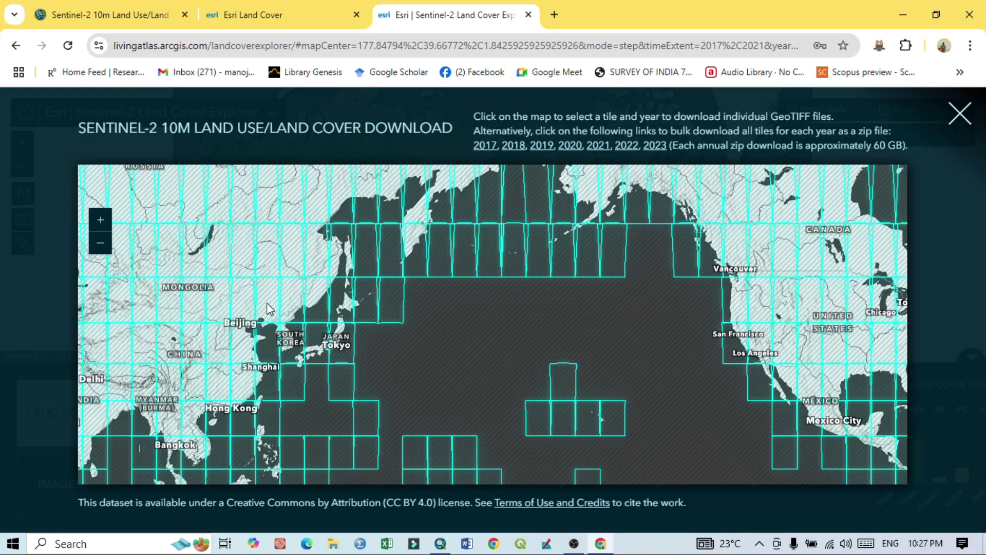
pyautogui.moveTo(267, 303); pyautogui.dragTo(678, 217)
pyautogui.scroll(1, 558, 307)
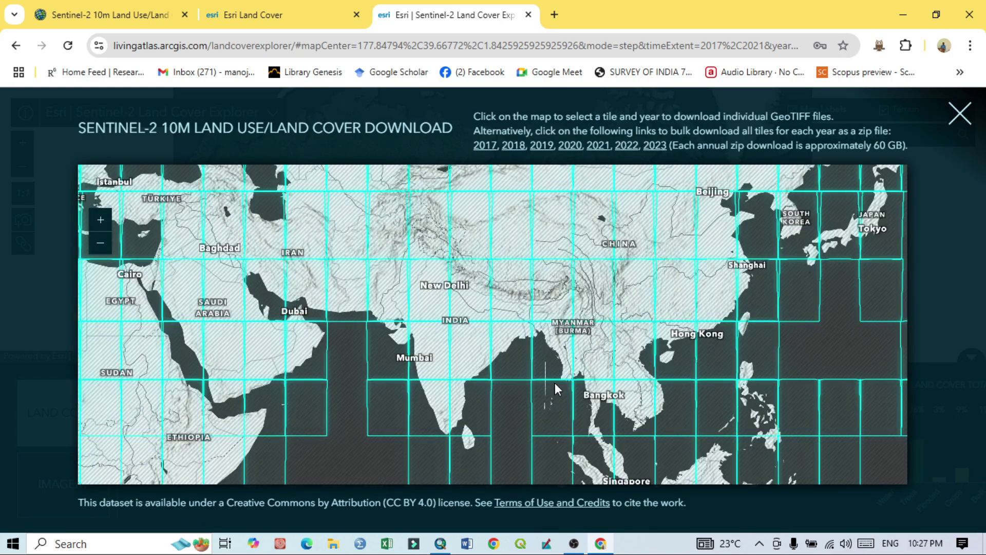
pyautogui.click(539, 299)
pyautogui.click(550, 339)
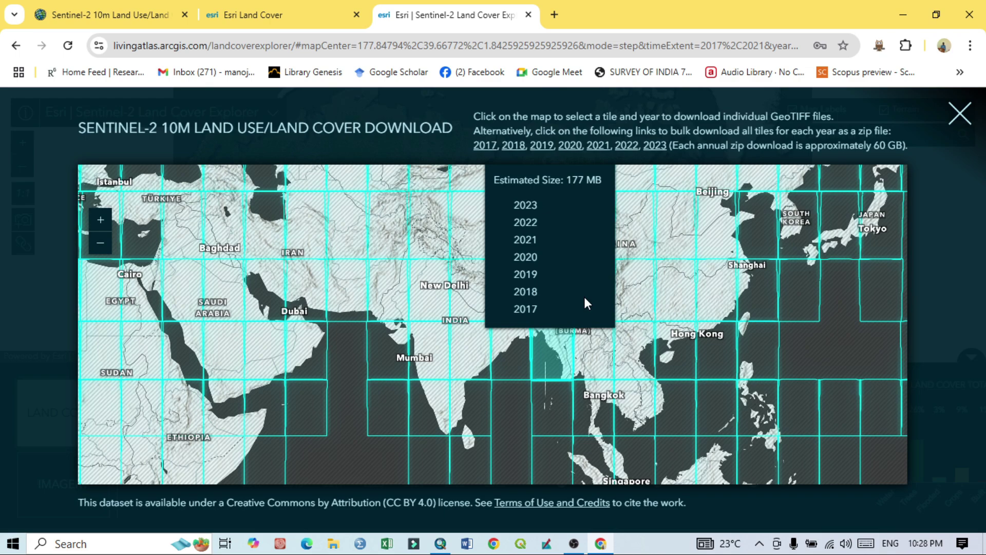
# Download the tile's 2023 GeoTIFF and check the 46Q_20230101-20240101.tif download progress
pyautogui.click(519, 211)
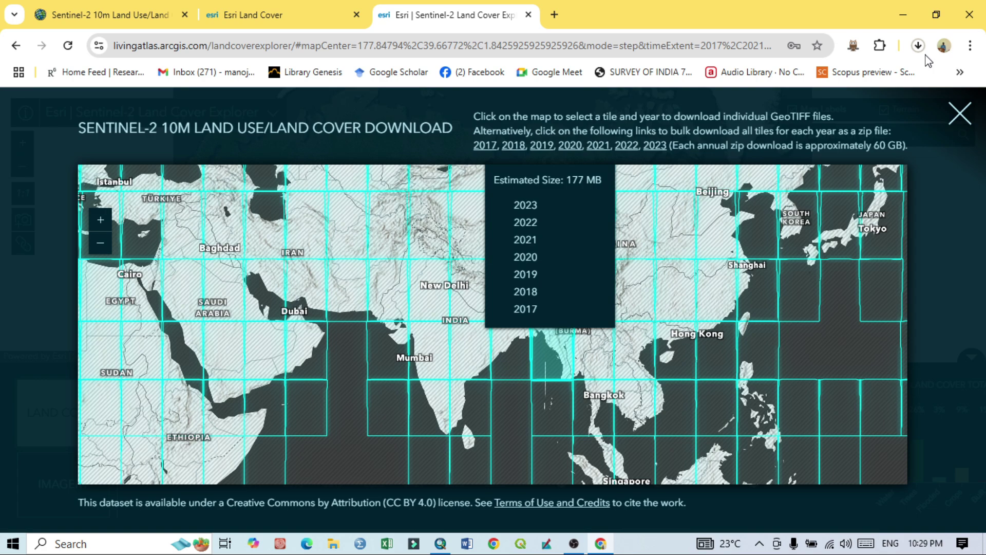
pyautogui.click(919, 46)
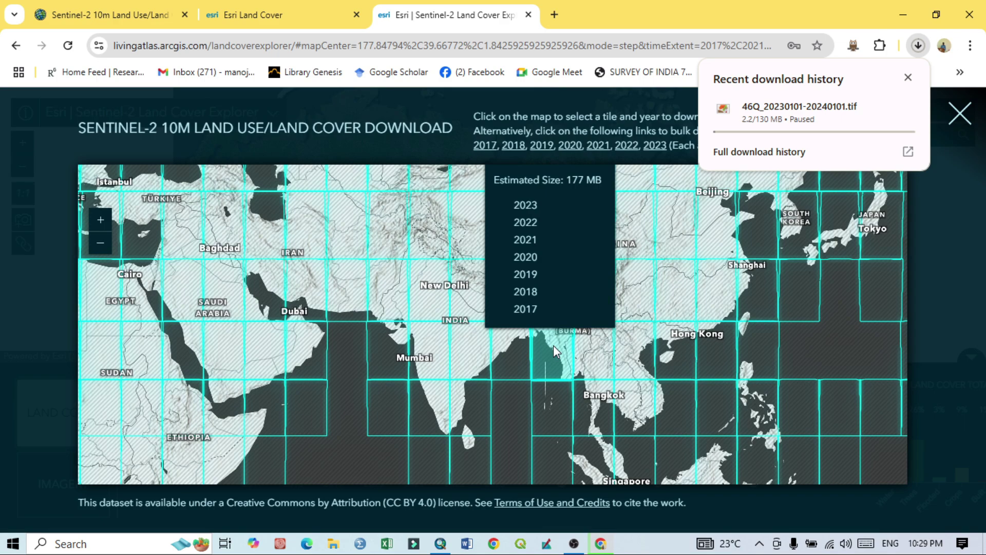
pyautogui.moveTo(855, 110)
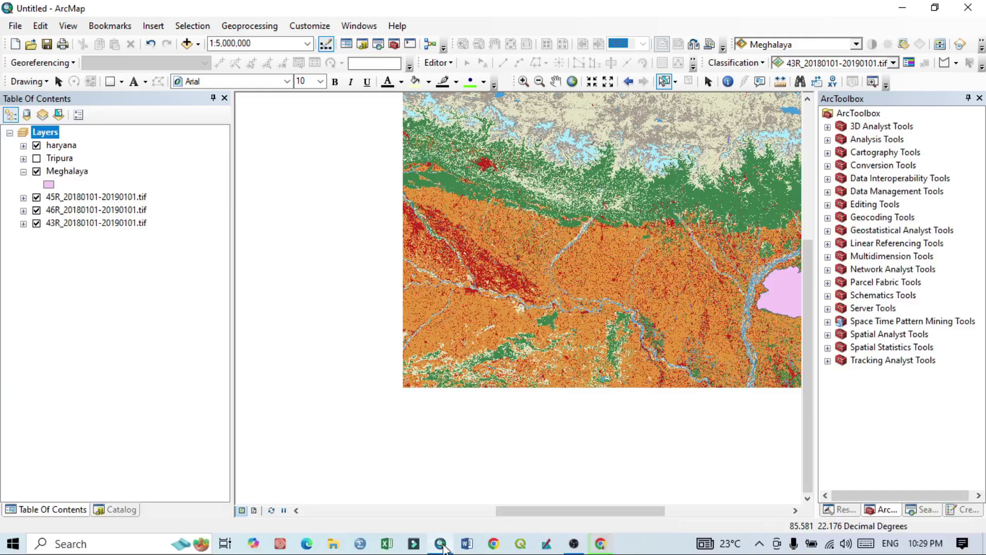
# Switch from Chrome to the ArcMap window holding the 43R, 45R and 46R tiles
pyautogui.click(442, 546)
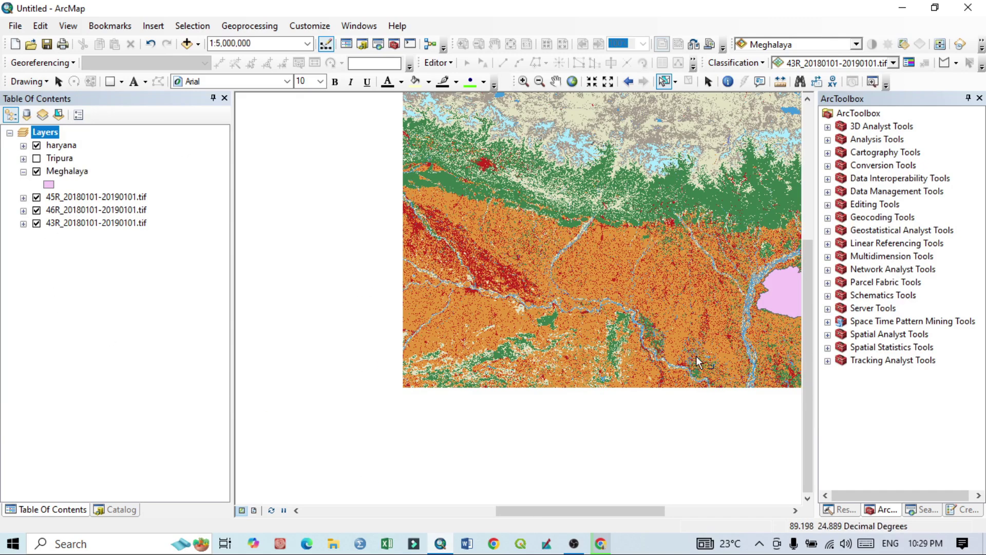
pyautogui.click(442, 545)
# Launch a new ArcMap 10.8 instance from the taskbar jump list
pyautogui.rightClick(442, 545)
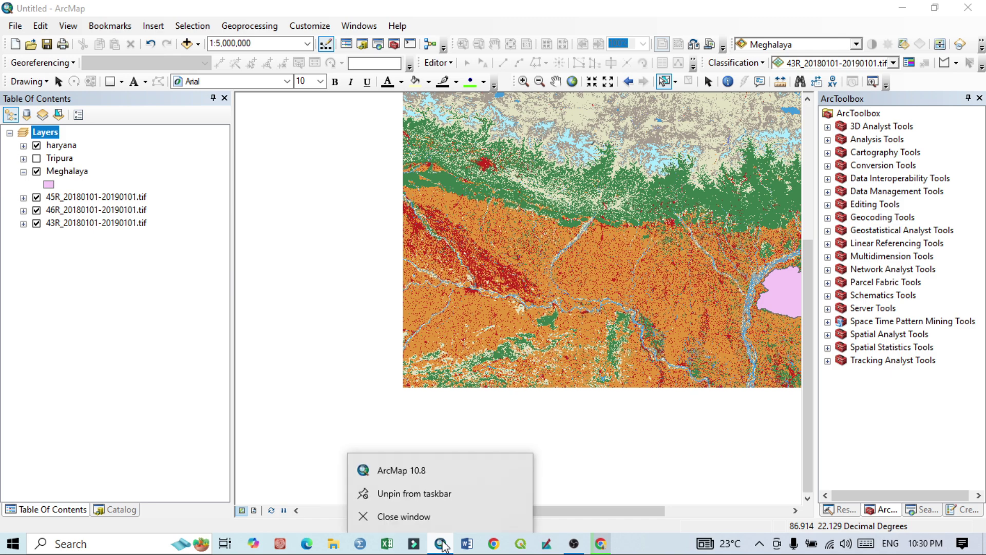
pyautogui.click(403, 471)
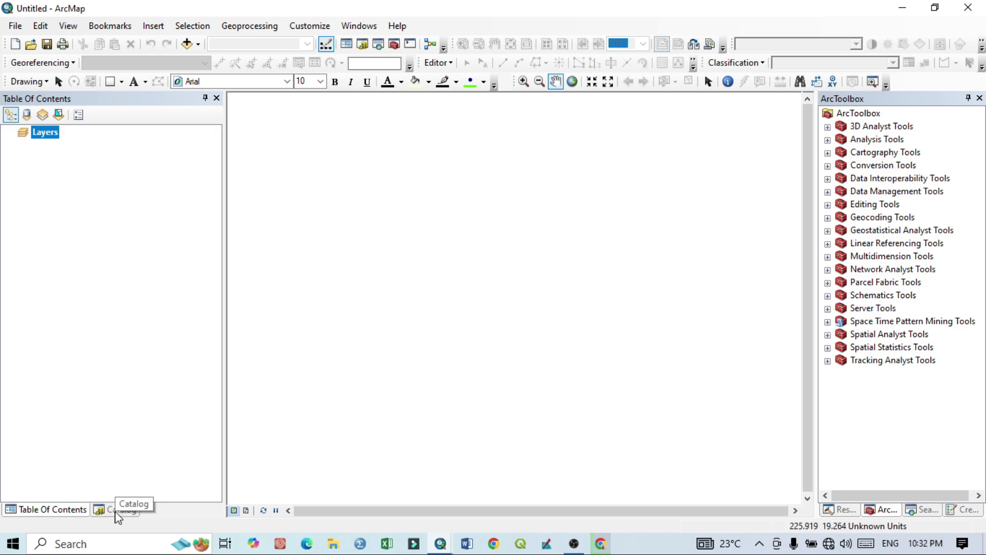
# Add 42Q_20180101-20190101.tif and the other esri-lulc tiles to the map from Catalog
pyautogui.click(117, 510)
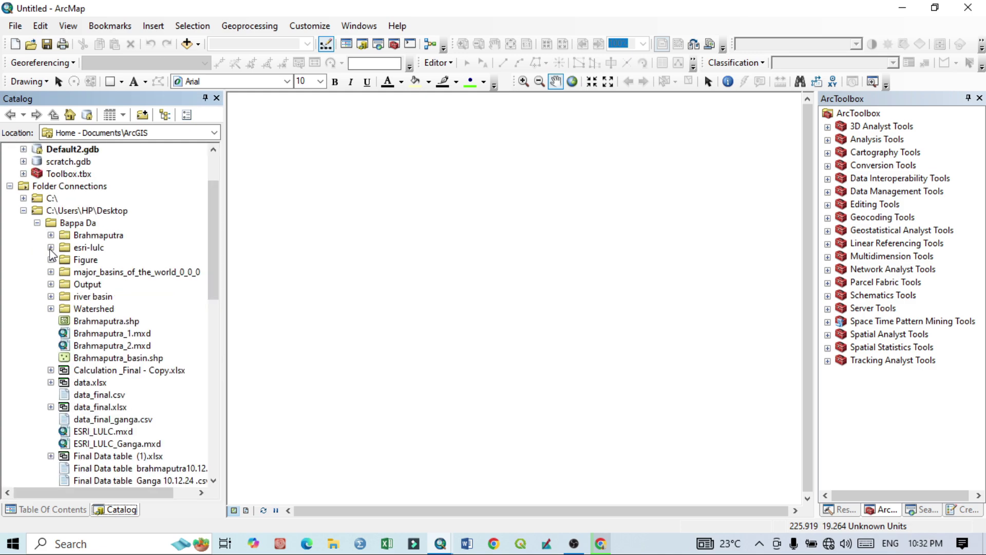
pyautogui.click(51, 247)
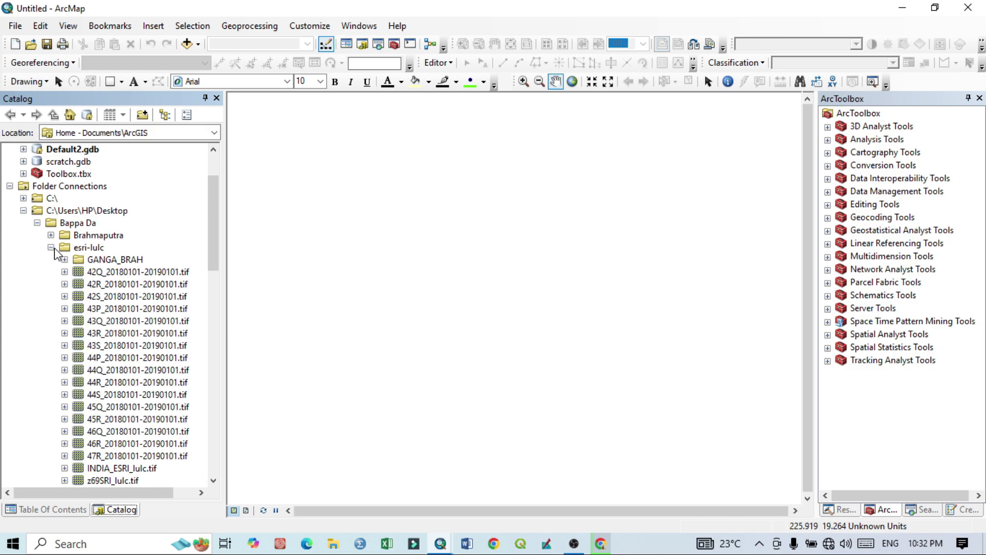
pyautogui.click(126, 272)
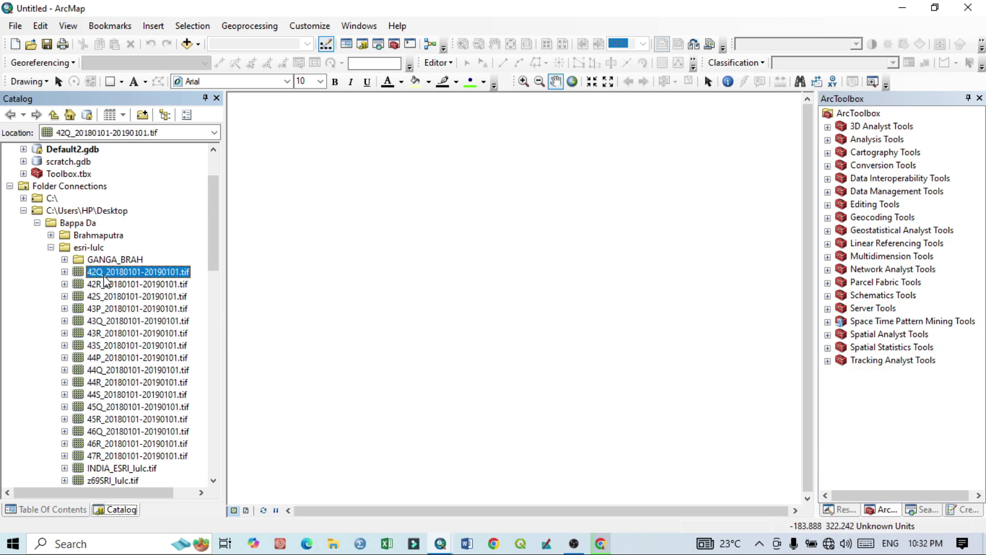
pyautogui.moveTo(124, 273); pyautogui.dragTo(549, 241)
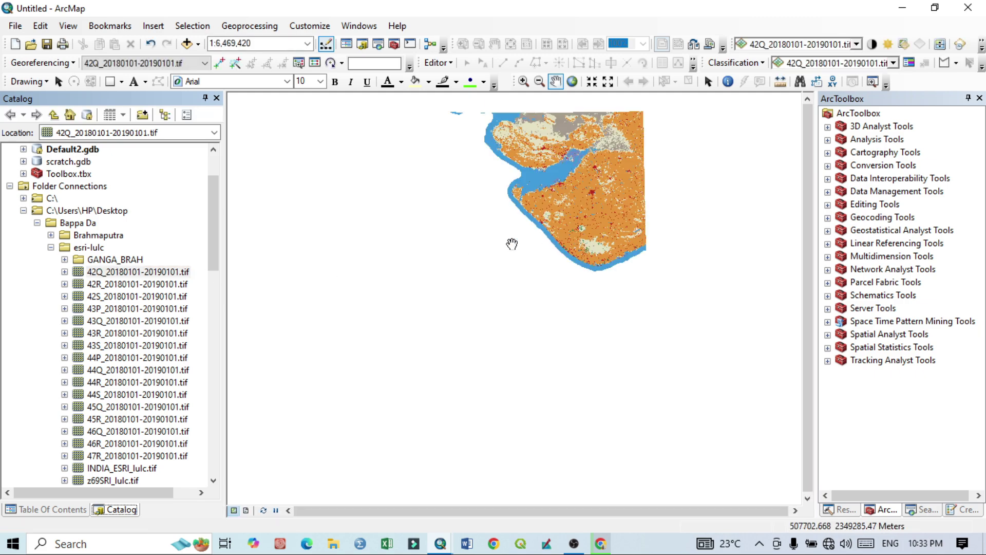
pyautogui.moveTo(607, 163); pyautogui.dragTo(568, 266)
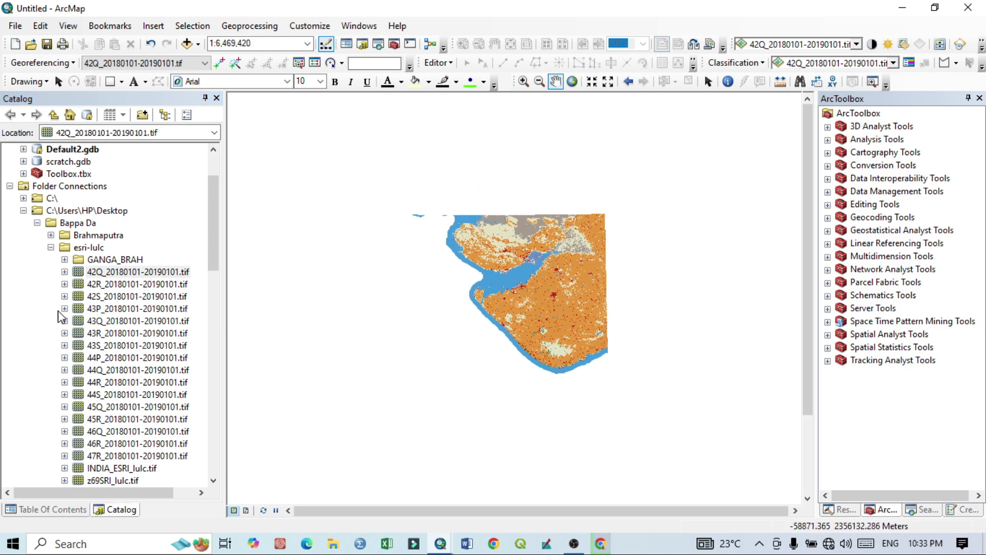
pyautogui.moveTo(105, 285); pyautogui.dragTo(583, 243)
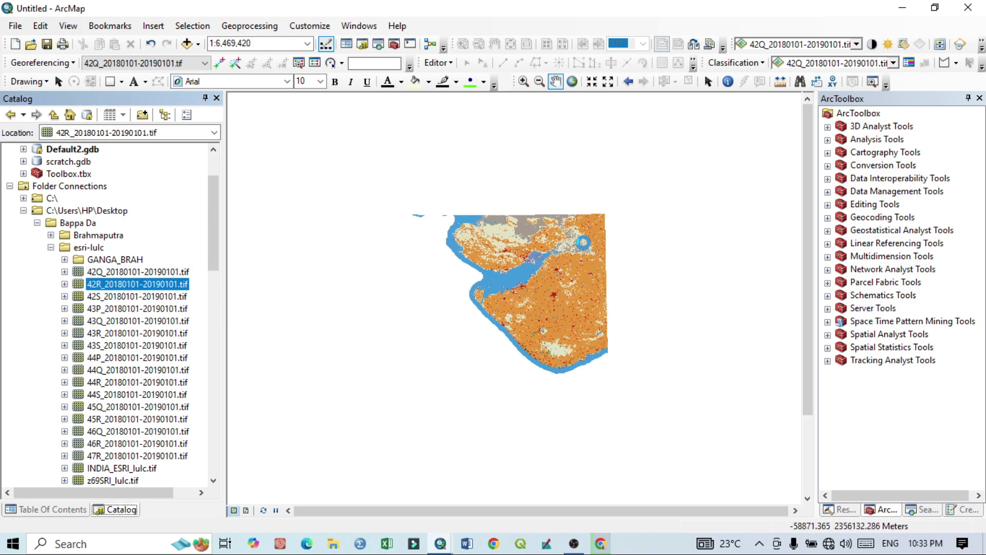
pyautogui.scroll(2, 610, 298)
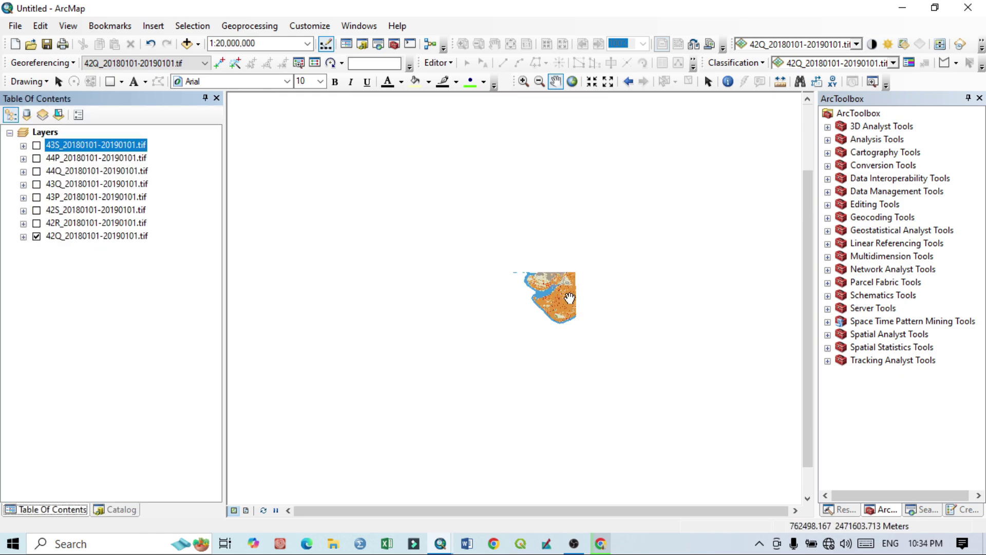
# Zoom the map to the 42Q layer and scroll its legend values from 0 to 255
pyautogui.click(105, 235)
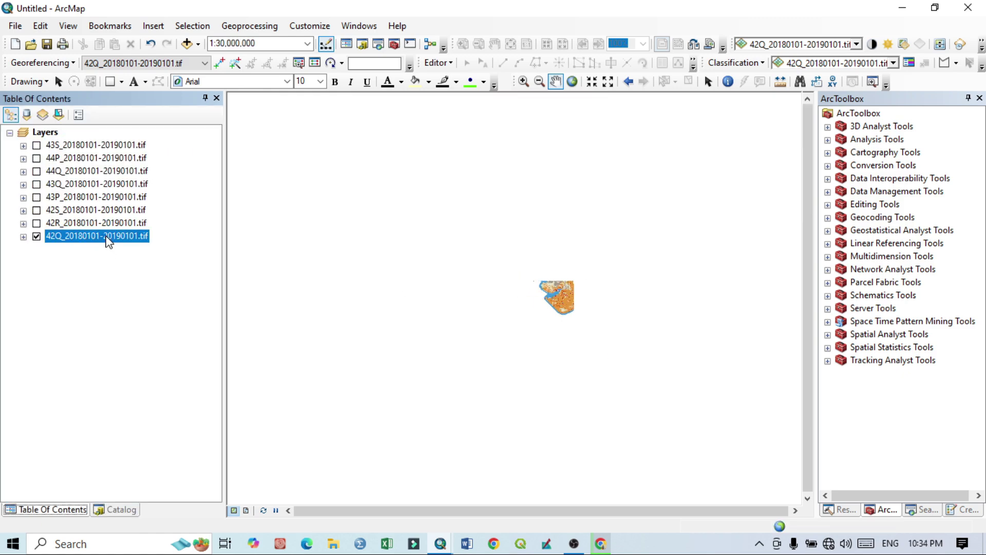
pyautogui.rightClick(105, 236)
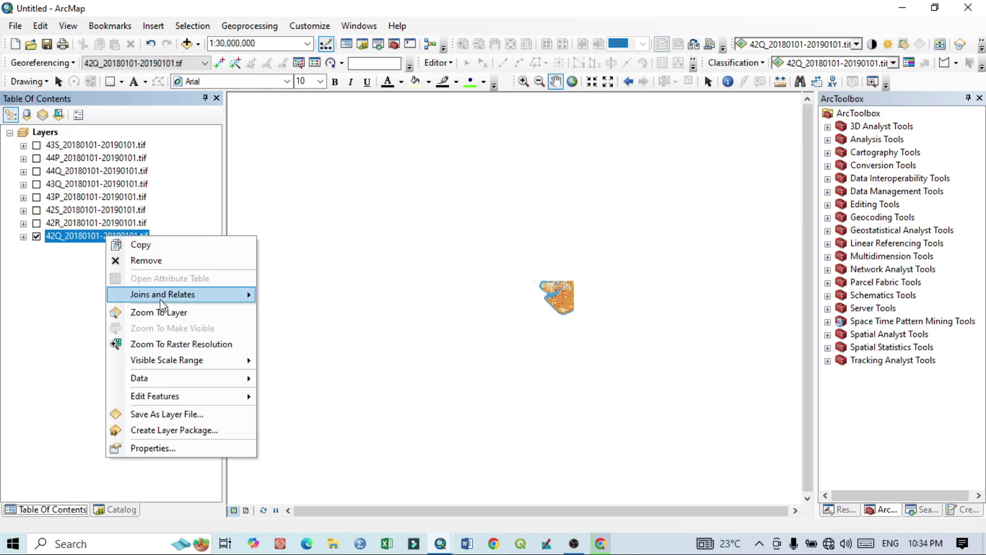
pyautogui.click(170, 313)
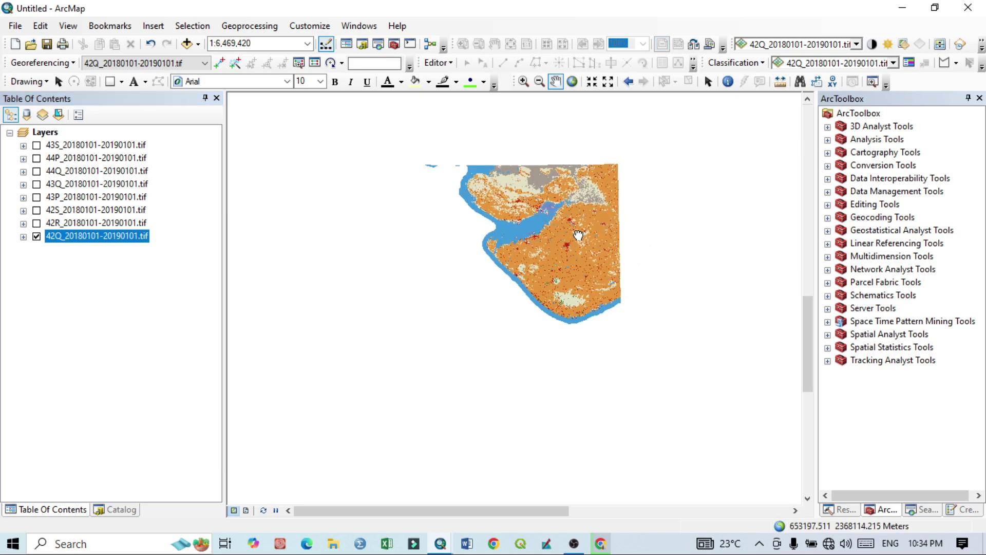
pyautogui.scroll(4, 564, 267)
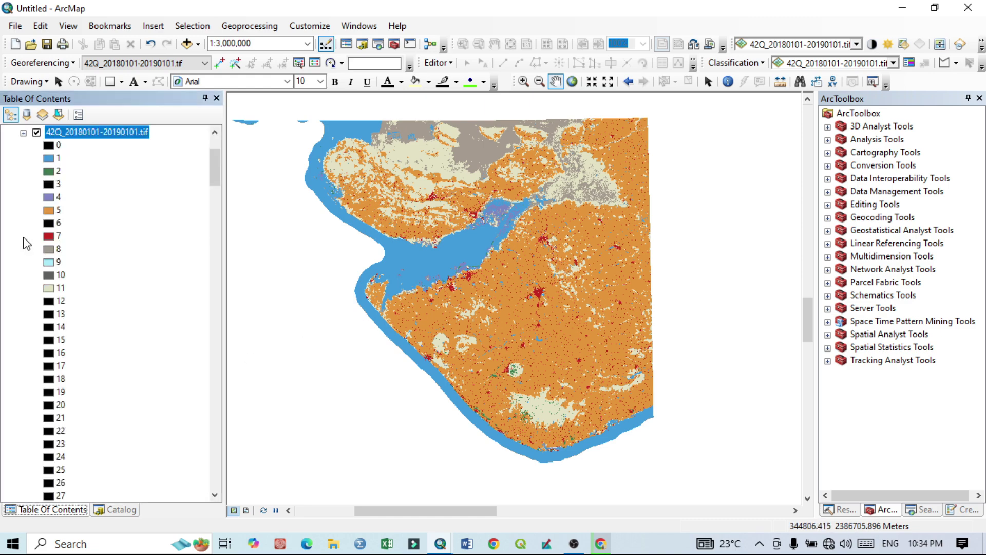
pyautogui.scroll(-20, 76, 164)
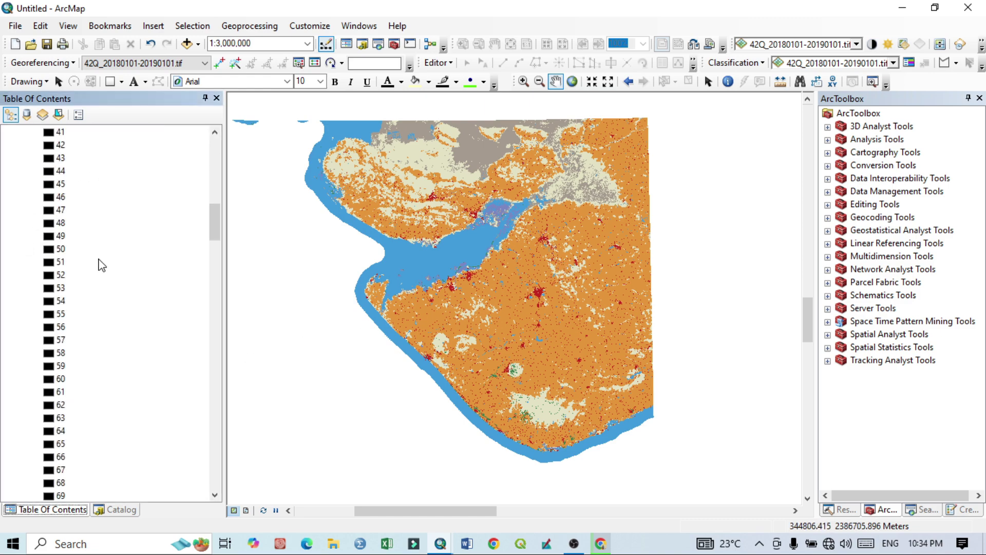
pyautogui.scroll(-20, 105, 313)
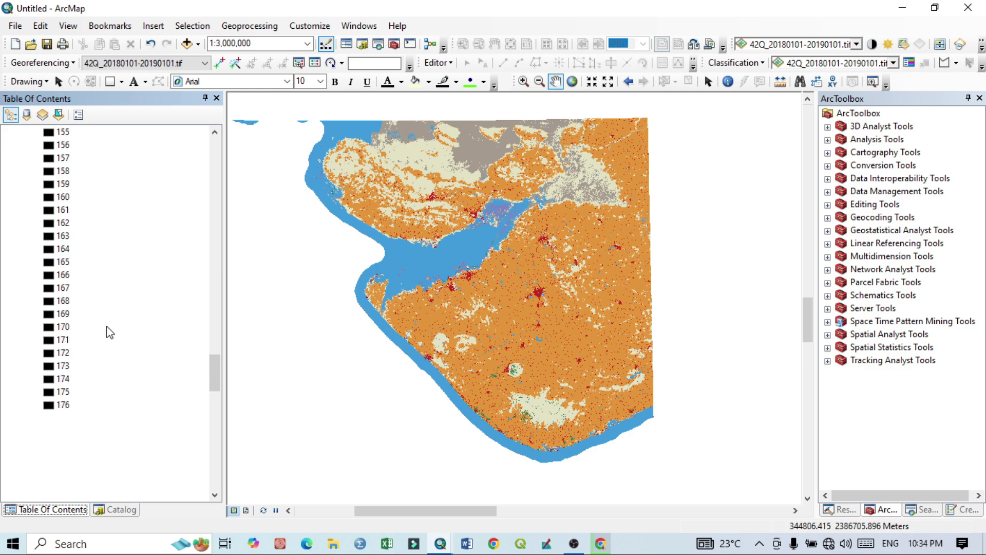
pyautogui.scroll(-5, 117, 342)
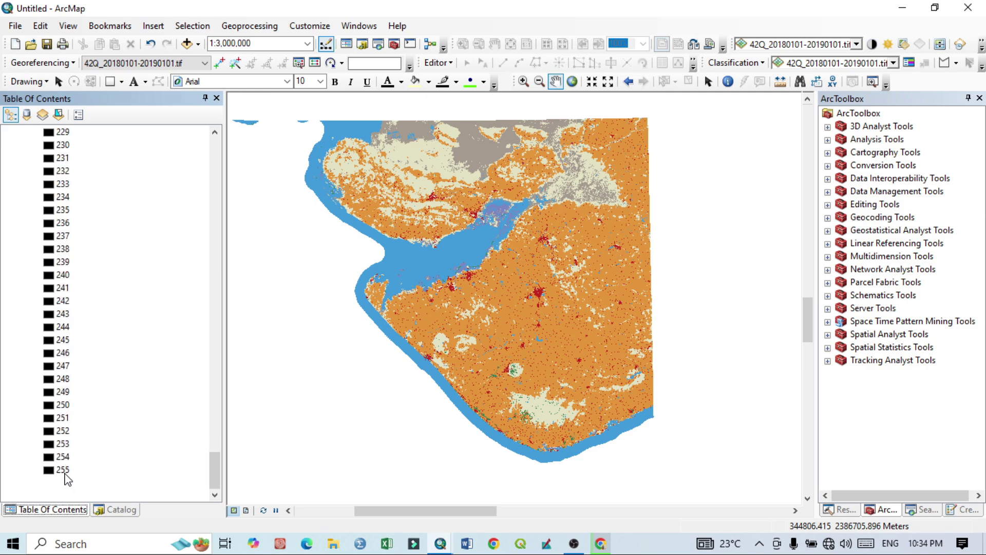
pyautogui.scroll(4, 103, 469)
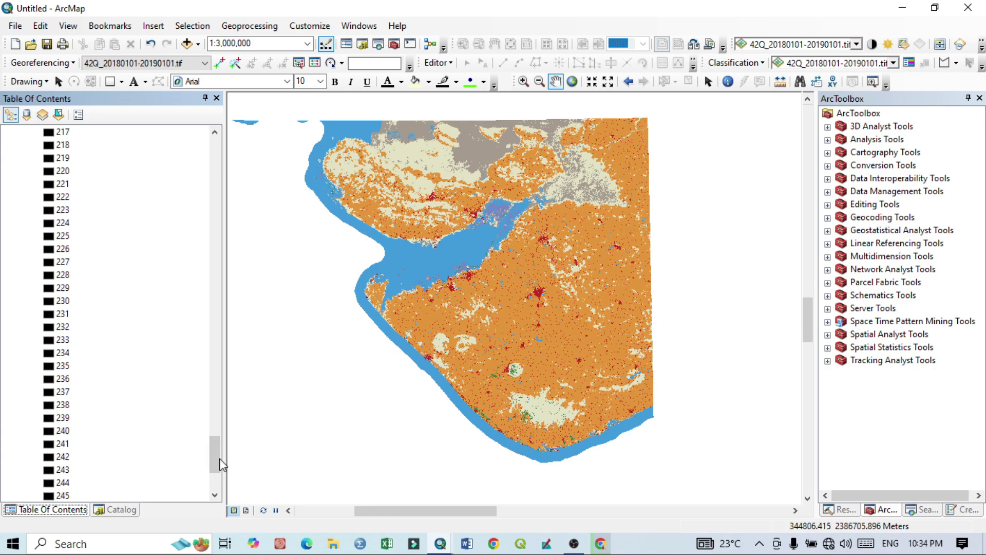
pyautogui.moveTo(218, 460); pyautogui.dragTo(216, 132)
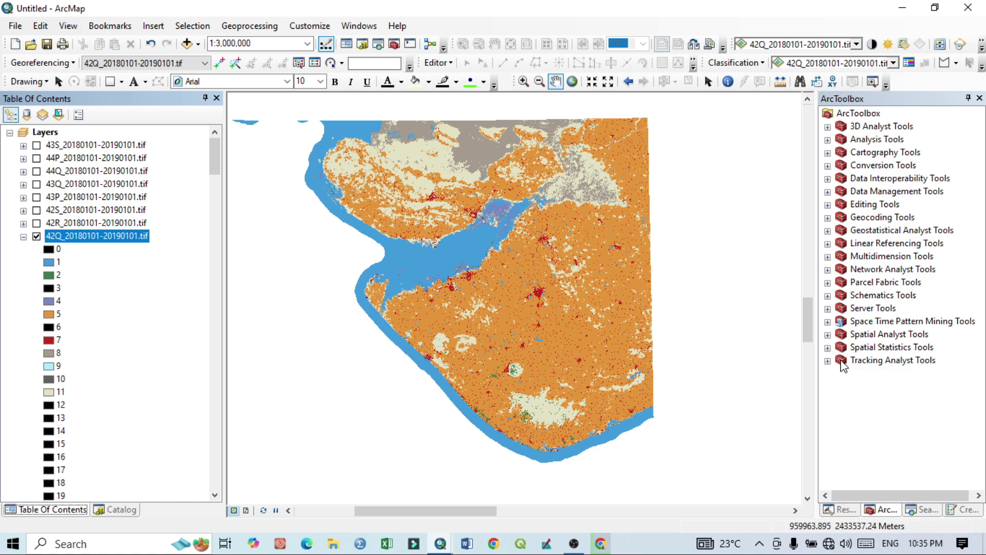
# Open Reclassify from Spatial Analyst Tools > Reclass in ArcToolbox
pyautogui.click(846, 195)
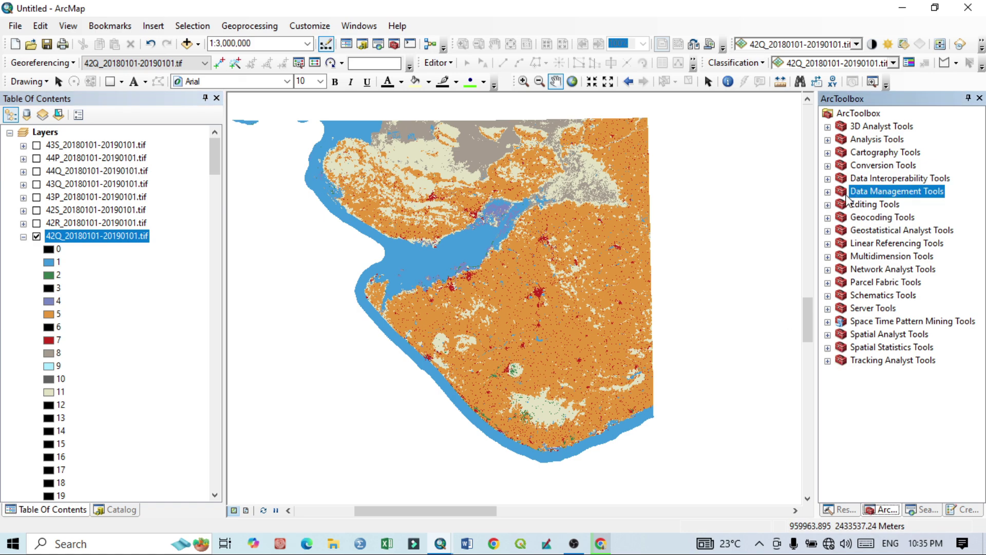
pyautogui.click(828, 334)
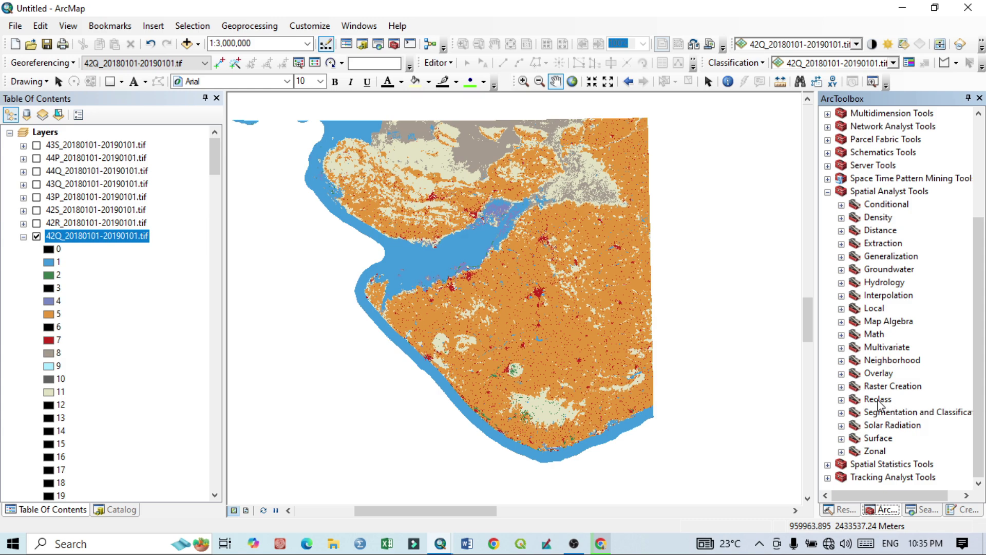
pyautogui.click(840, 400)
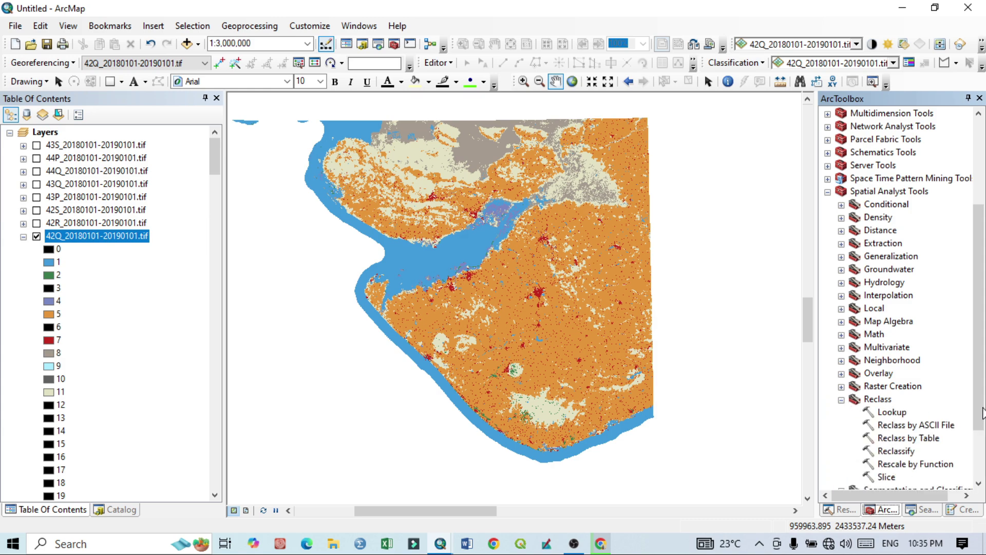
pyautogui.scroll(-1, 905, 478)
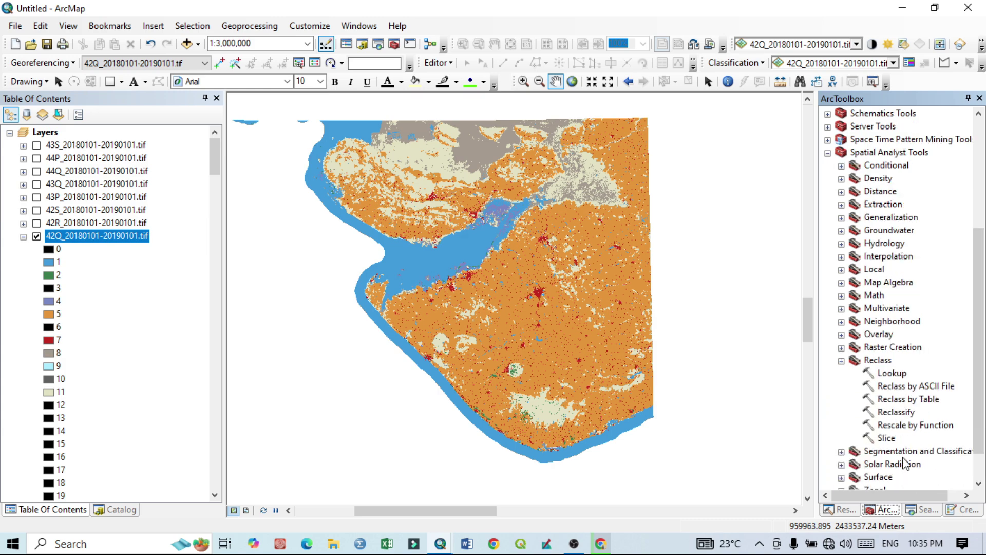
pyautogui.click(902, 412)
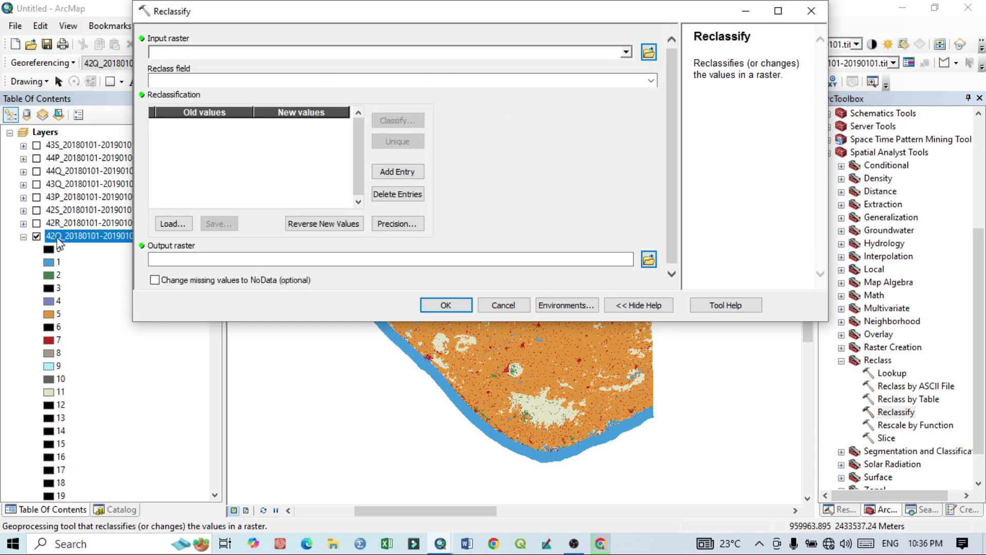
# Use 42Q_20180101-20190101.tif as the input raster and load its unique values
pyautogui.moveTo(259, 15); pyautogui.dragTo(258, 54)
pyautogui.click(694, 89)
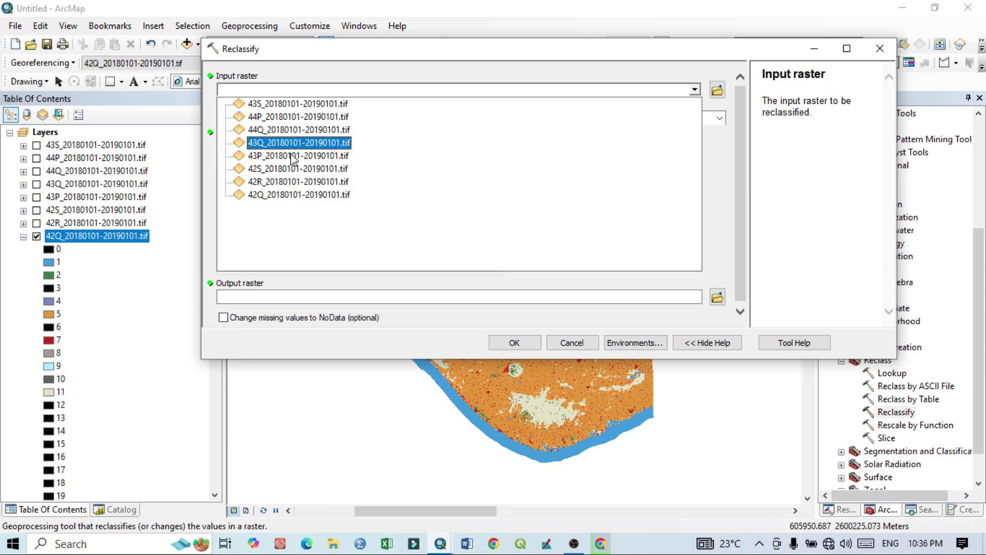
pyautogui.click(259, 202)
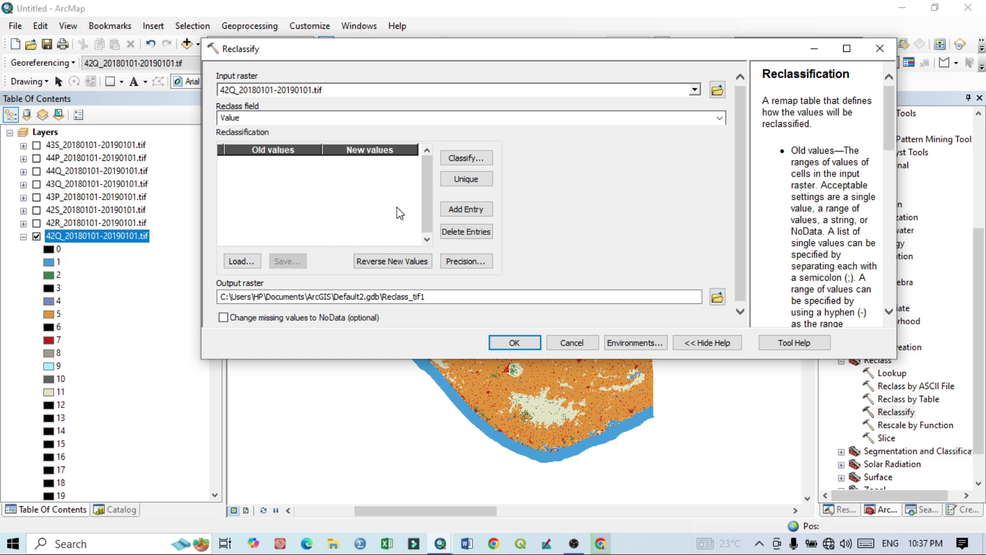
pyautogui.click(465, 179)
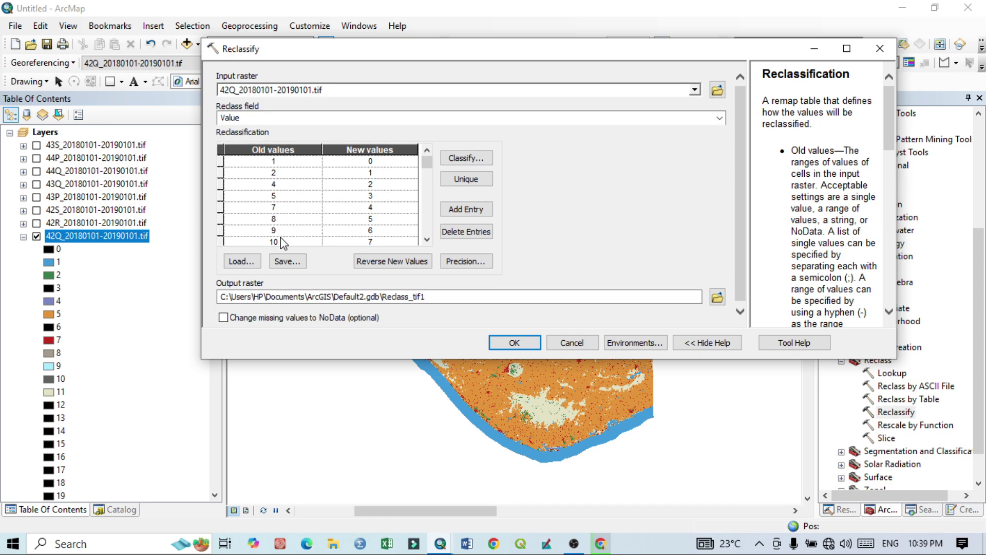
# Set the new values for old values 1, 2 and 4 to 1, 2 and 3
pyautogui.scroll(-1, 281, 240)
pyautogui.click(427, 237)
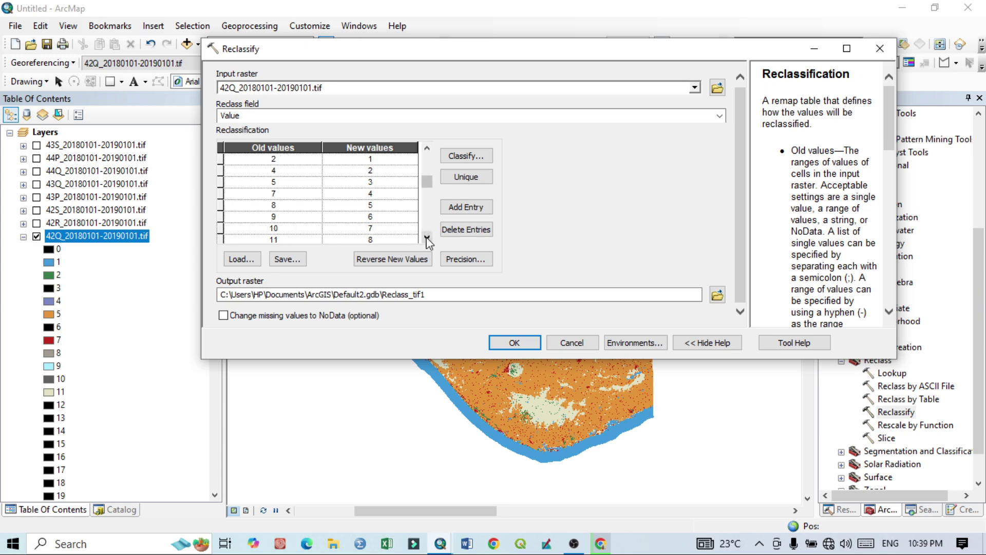
pyautogui.click(427, 237)
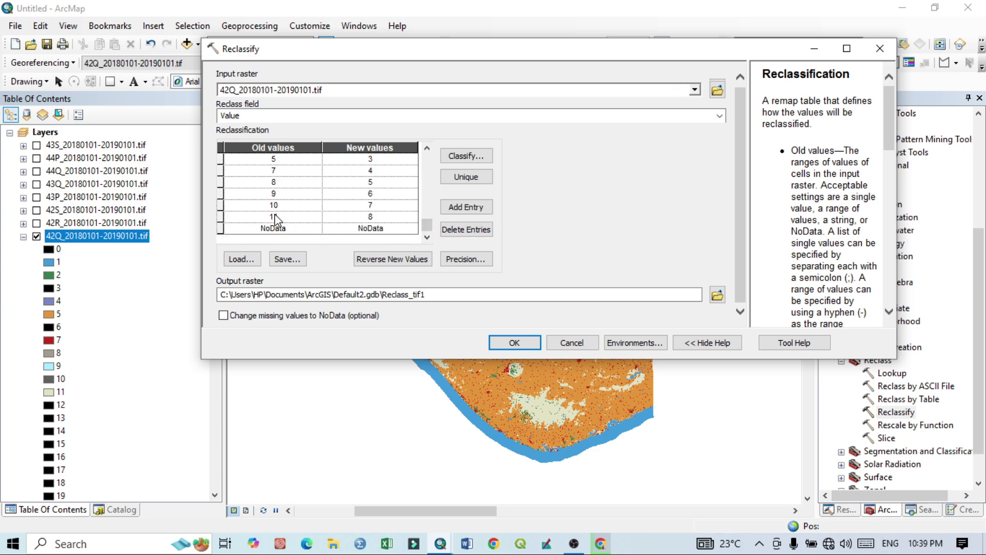
pyautogui.moveTo(427, 234); pyautogui.dragTo(427, 162)
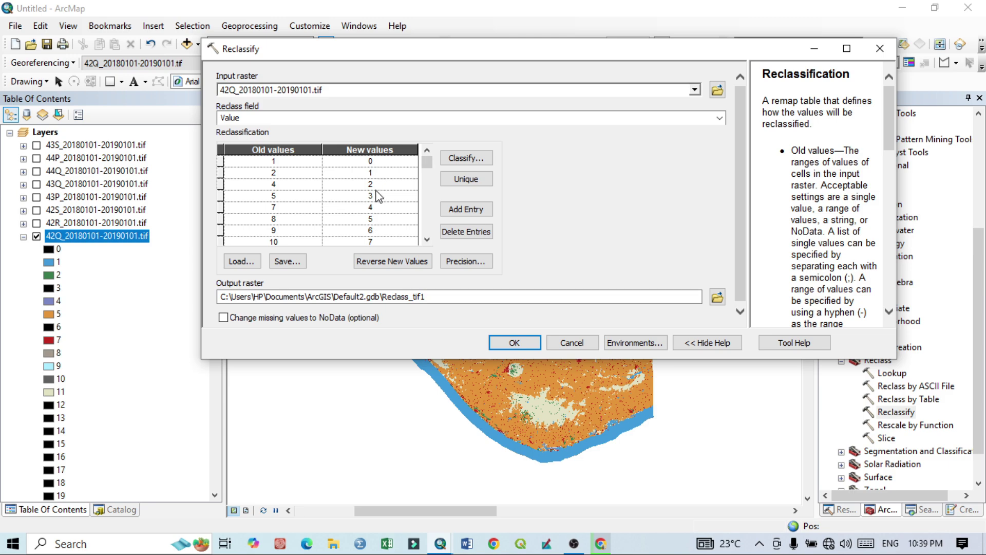
pyautogui.click(374, 162)
pyautogui.click(367, 161)
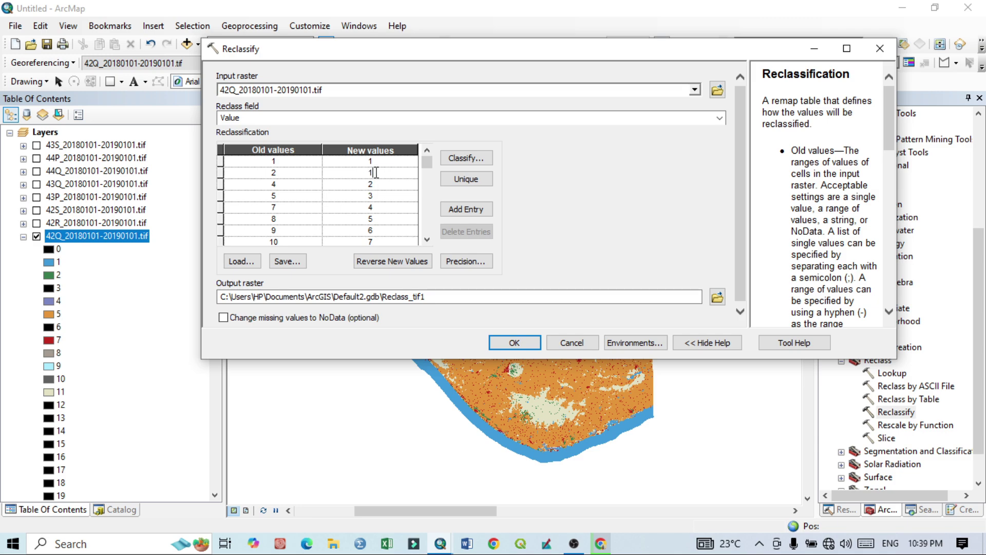
pyautogui.click(377, 172)
pyautogui.click(373, 186)
pyautogui.click(370, 184)
pyautogui.write('2')
pyautogui.write('3')
# Set new values 4, 5, 6 and 7 for old values 5, 7, 8 and 9
pyautogui.click(372, 197)
pyautogui.write('4')
pyautogui.click(365, 207)
pyautogui.write('5')
pyautogui.click(374, 219)
pyautogui.write('6')
pyautogui.click(374, 231)
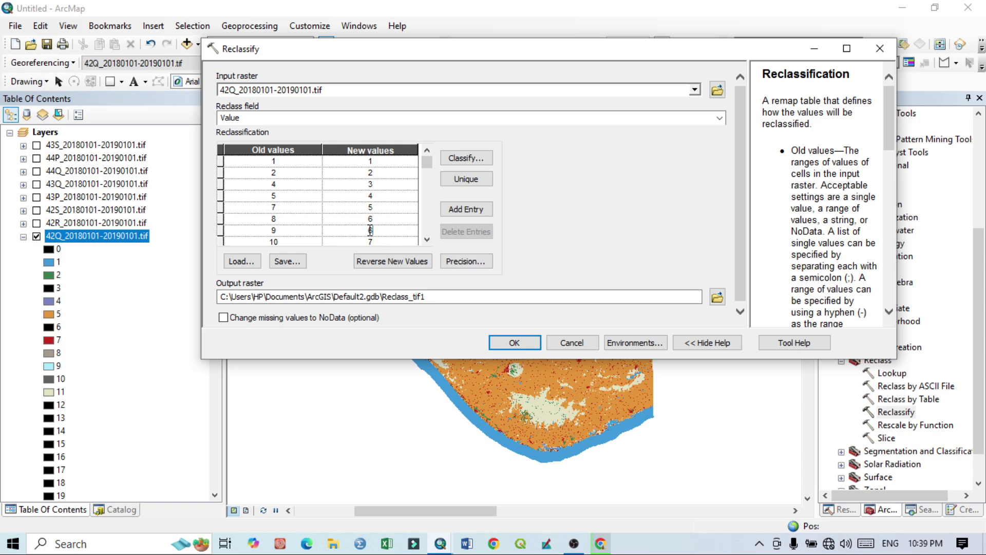
pyautogui.write('7')
# Set new values 8 and 9 for old values 10 and 11, leaving NoData unchanged
pyautogui.scroll(-1, 369, 234)
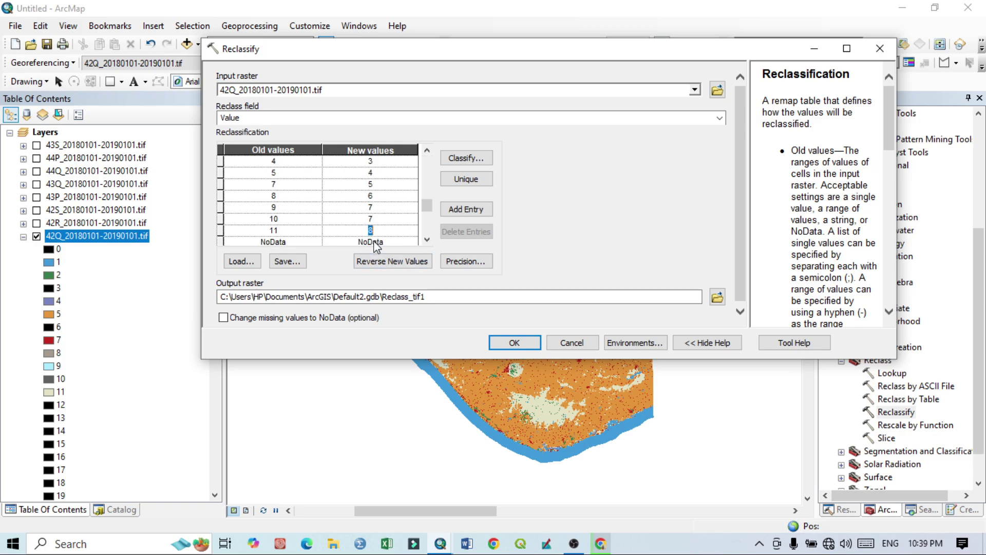
pyautogui.click(378, 232)
pyautogui.click(372, 219)
pyautogui.write('8')
pyautogui.click(375, 229)
pyautogui.write('9')
pyautogui.moveTo(428, 215); pyautogui.dragTo(426, 227)
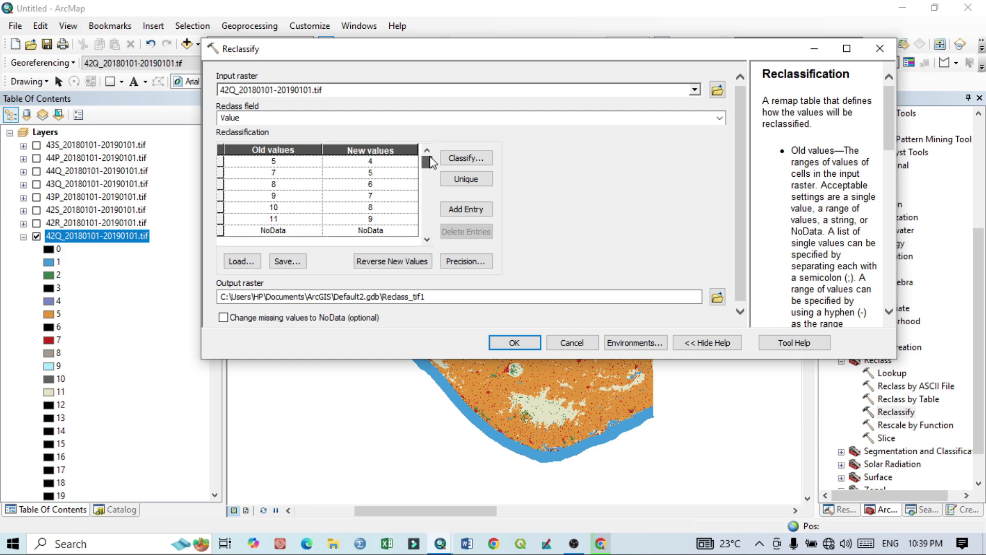
pyautogui.scroll(2, 399, 214)
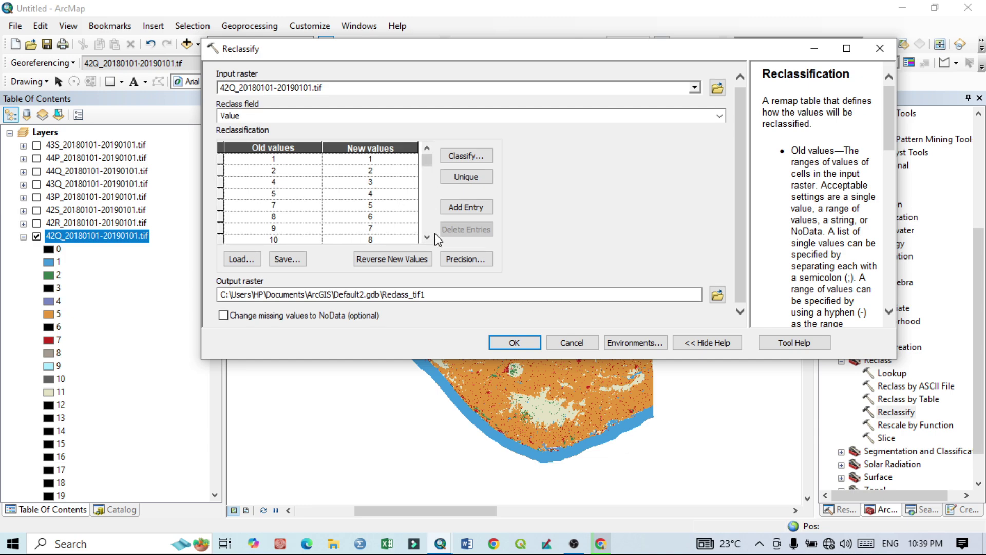
pyautogui.scroll(-2, 427, 238)
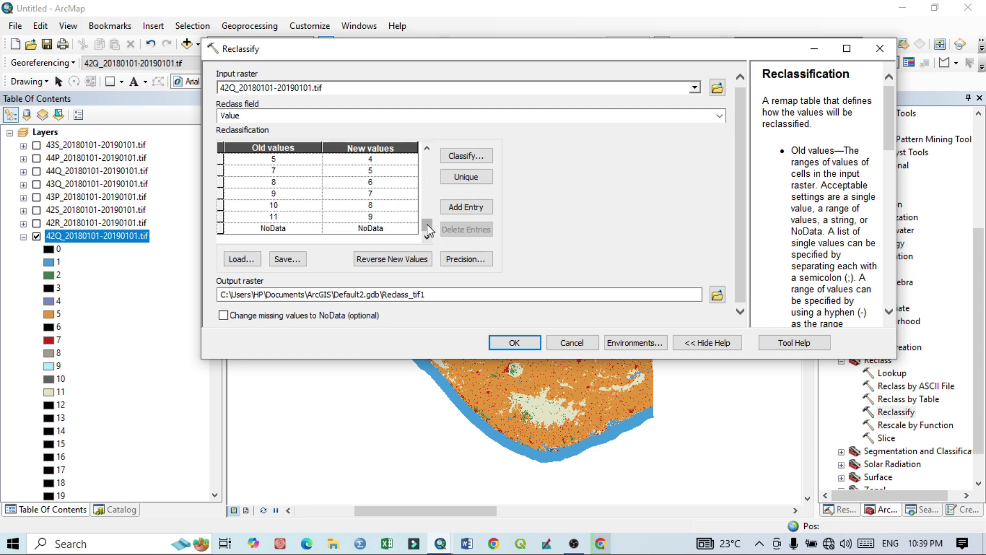
pyautogui.moveTo(427, 229); pyautogui.dragTo(427, 157)
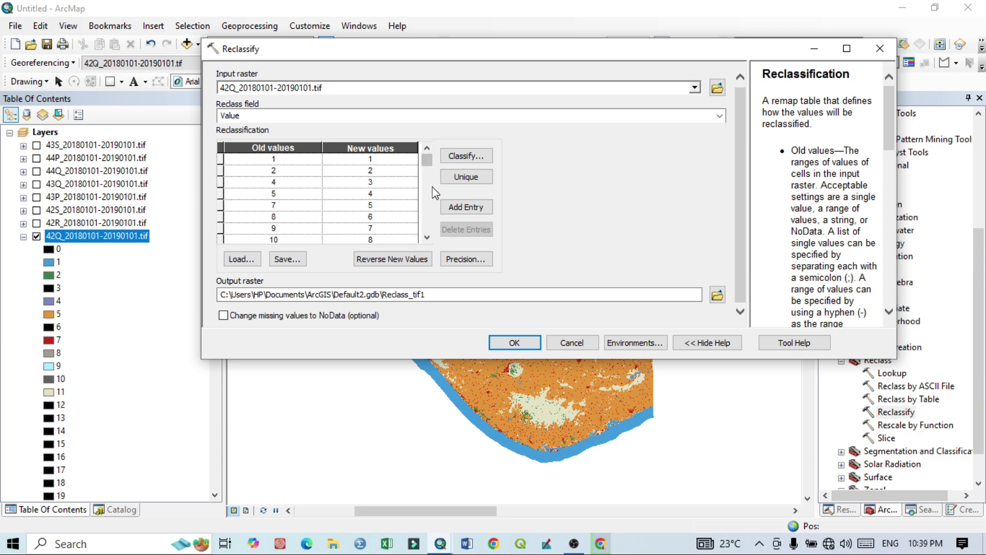
# In Chrome, scroll the Sentinel-2 land cover page to the class definitions, 1 Water to 11 Rangeland
pyautogui.click(600, 543)
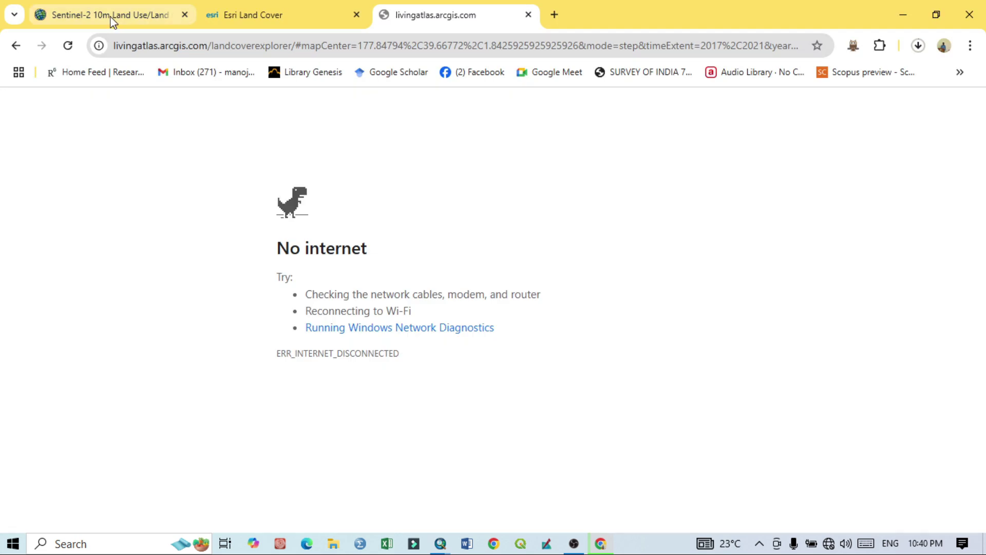
pyautogui.click(109, 17)
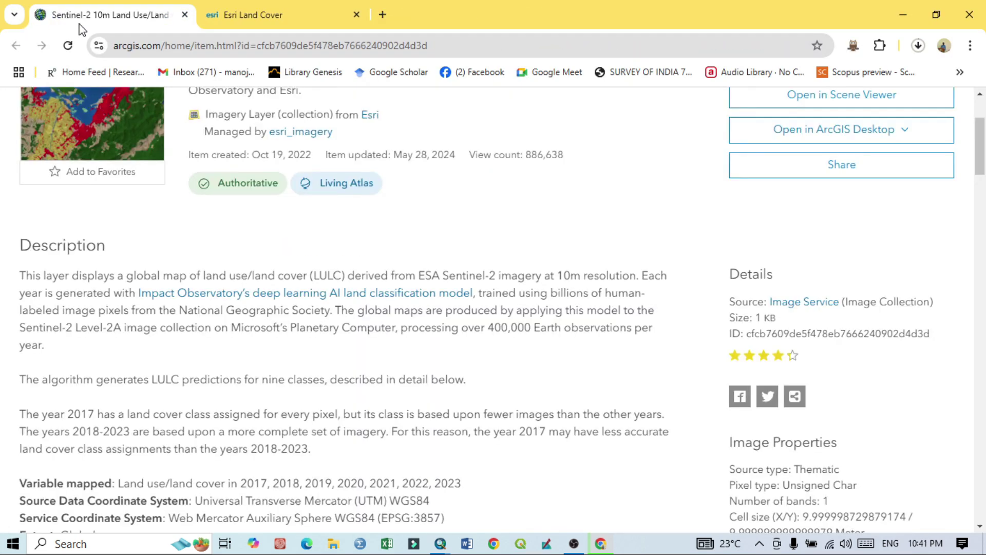
pyautogui.scroll(3, 211, 212)
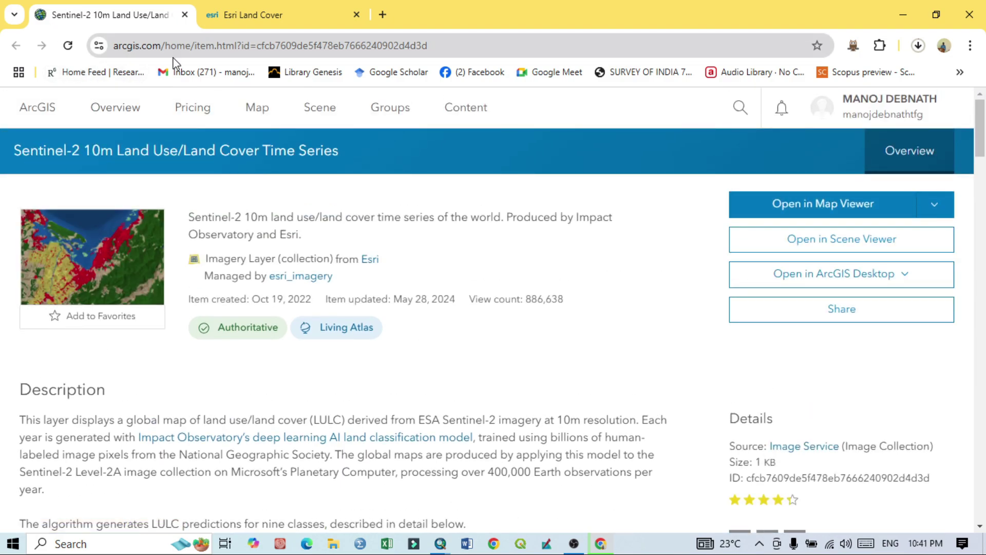
pyautogui.scroll(-13, 255, 256)
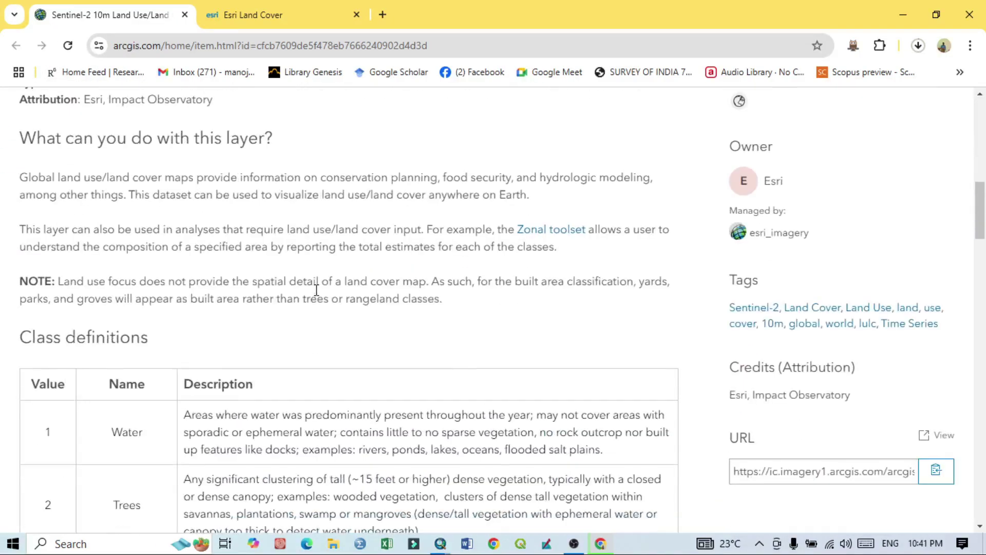
pyautogui.scroll(-3, 123, 268)
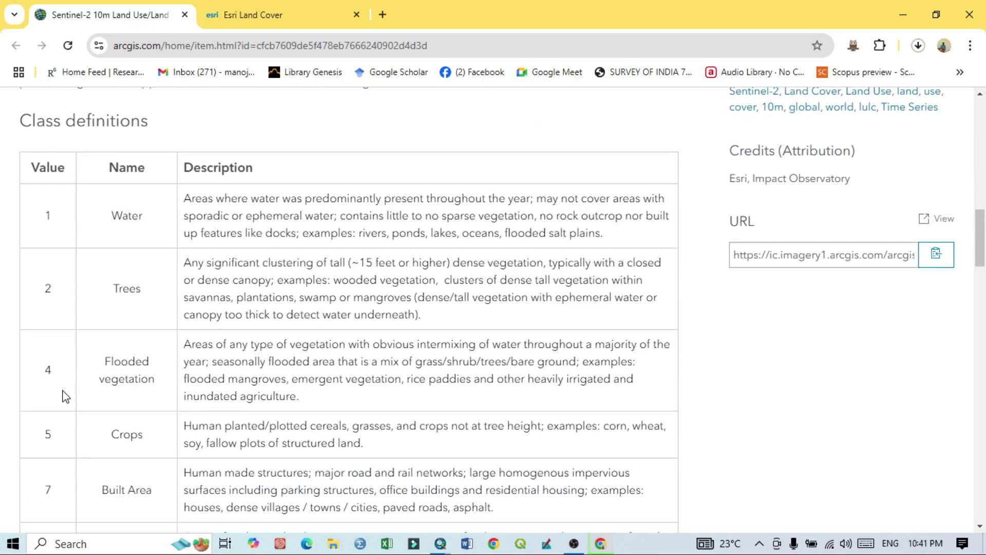
pyautogui.scroll(-3, 62, 431)
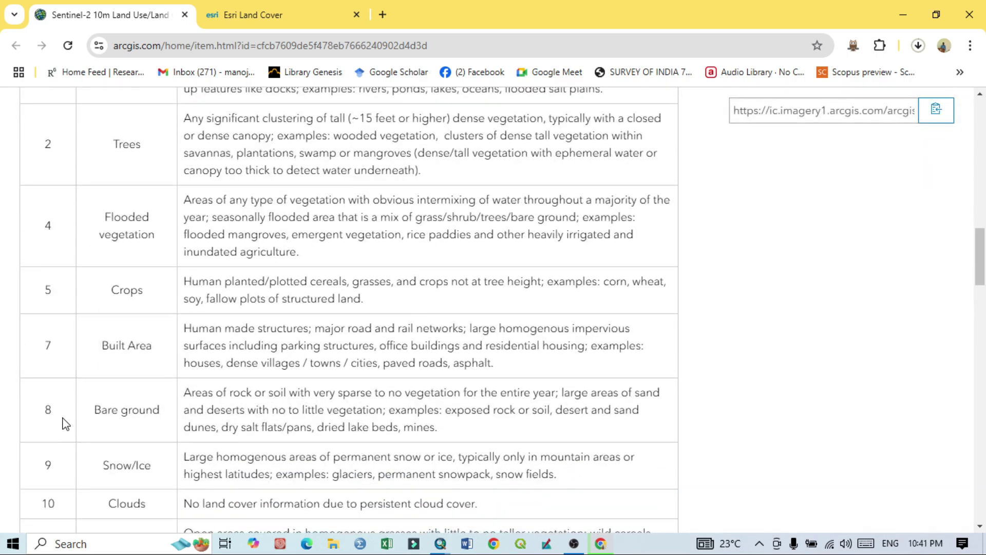
pyautogui.scroll(-2, 57, 480)
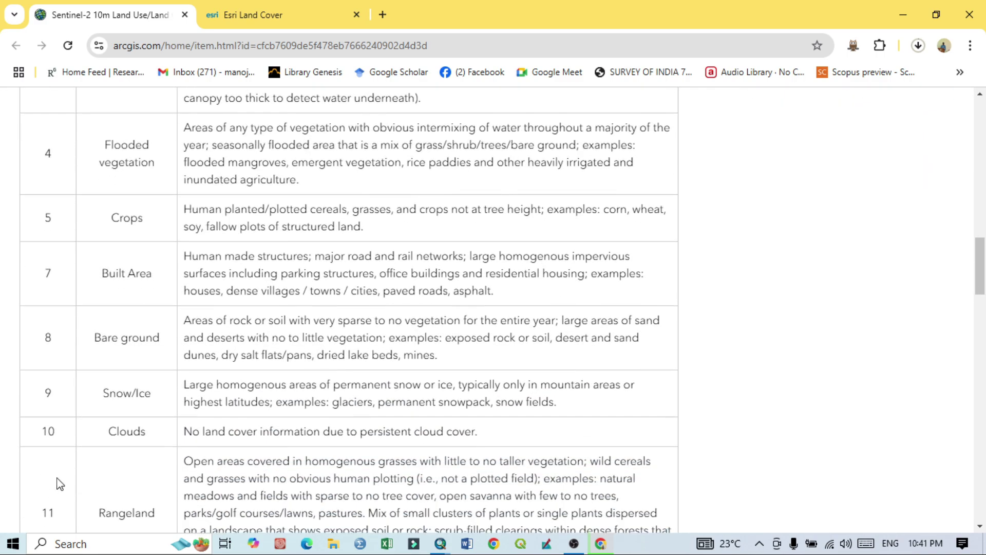
pyautogui.scroll(-4, 73, 447)
pyautogui.scroll(5, 71, 452)
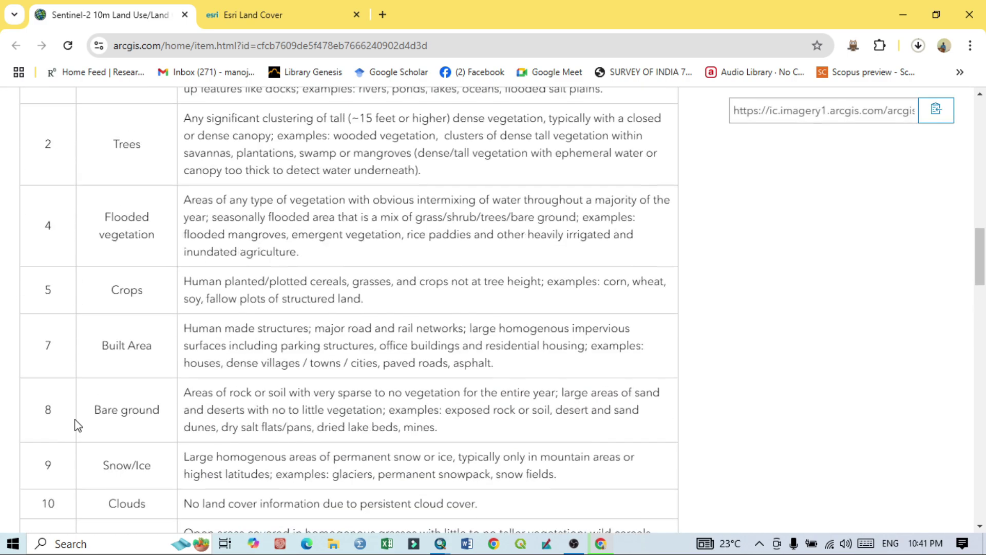
pyautogui.scroll(3, 72, 406)
pyautogui.scroll(-2, 60, 308)
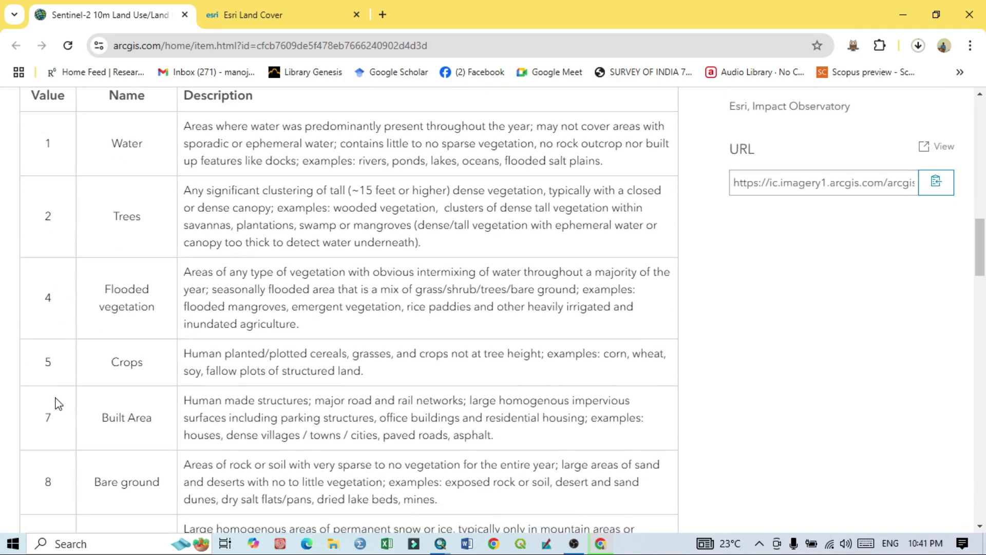
pyautogui.scroll(2, 47, 290)
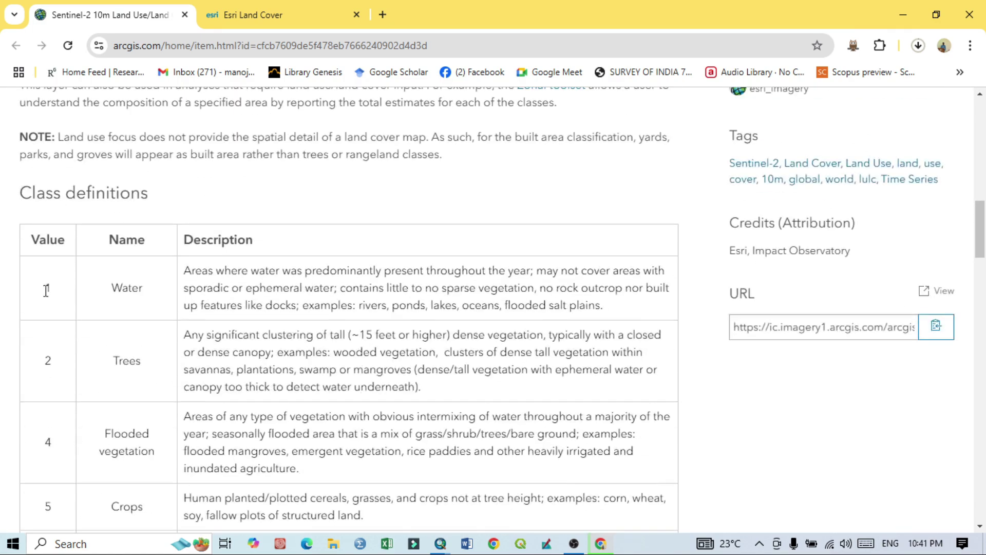
pyautogui.scroll(-1, 77, 292)
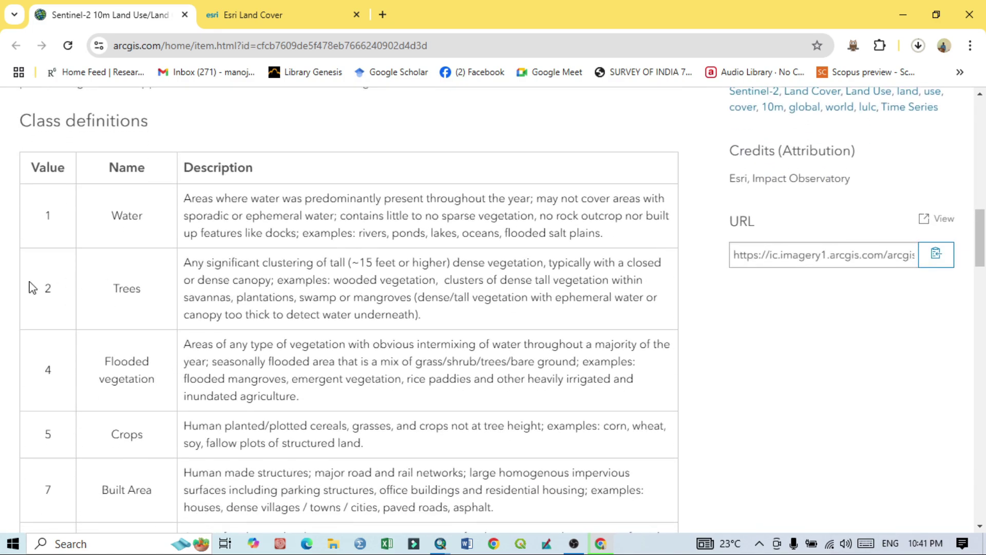
pyautogui.scroll(-1, 49, 299)
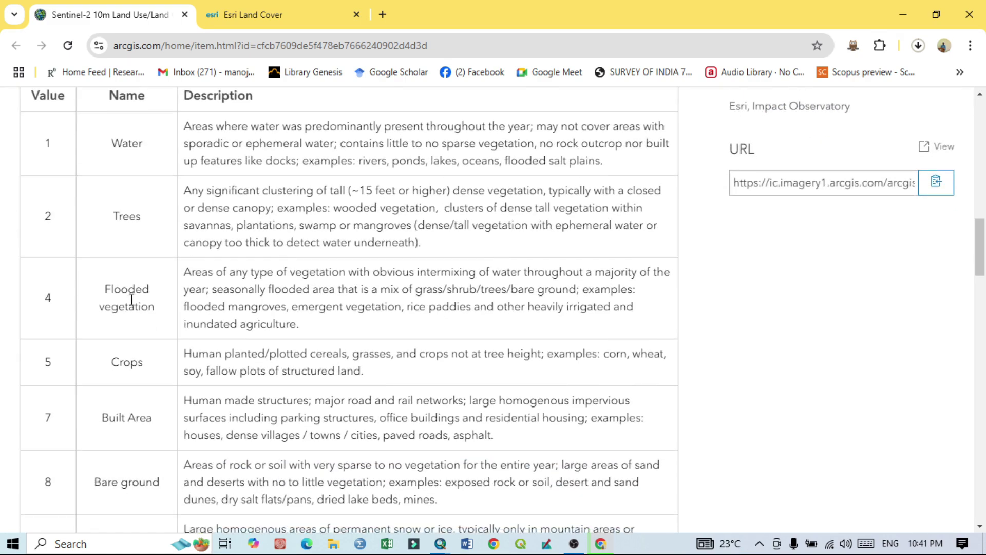
pyautogui.scroll(-1, 154, 313)
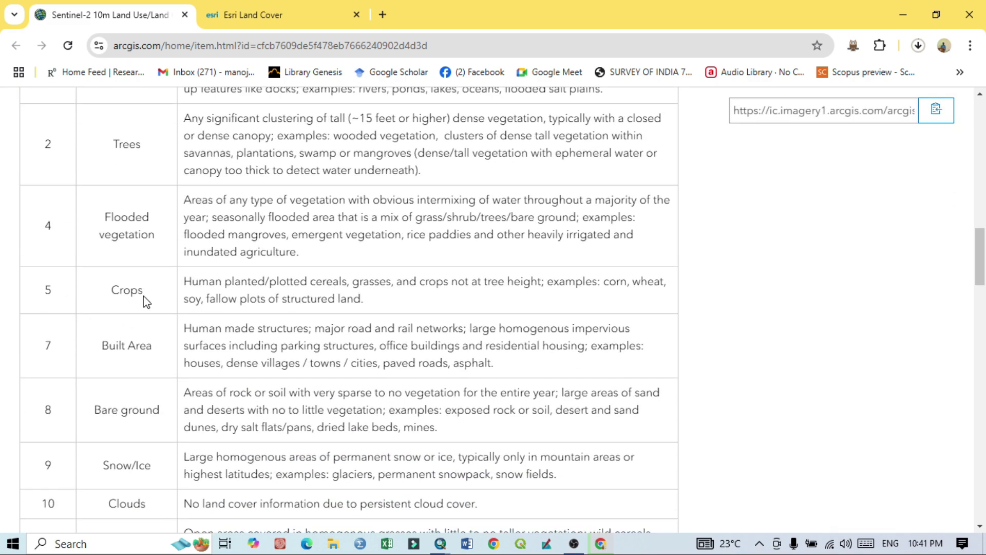
pyautogui.scroll(-2, 136, 349)
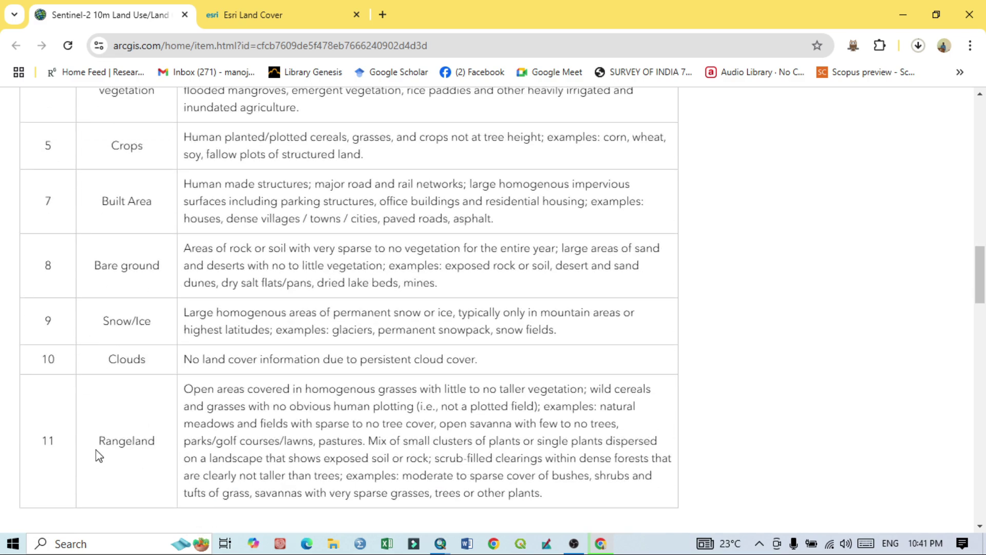
pyautogui.scroll(5, 152, 462)
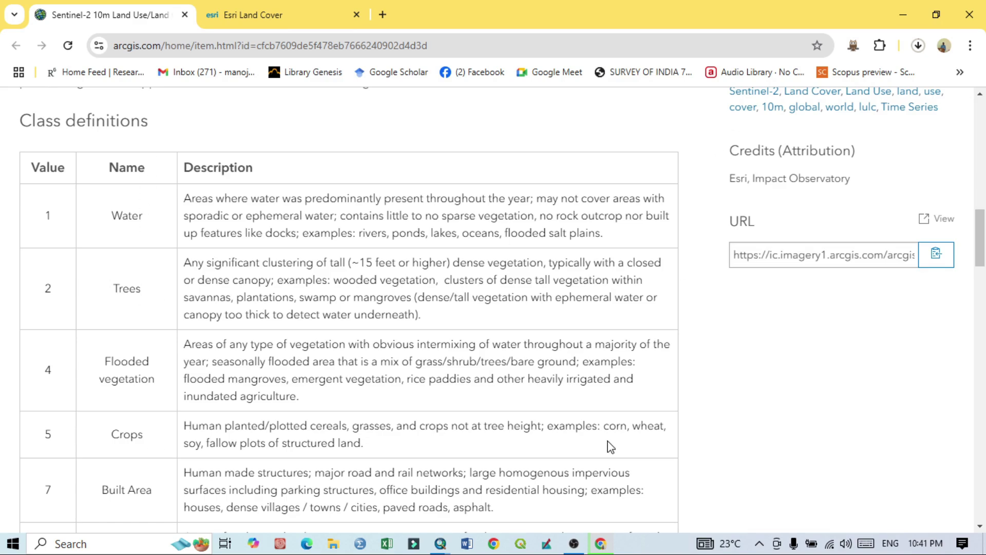
# Save the output as Reclass_study_area.tif in the ESRI LULC folder and run Reclassify
pyautogui.moveTo(446, 545)
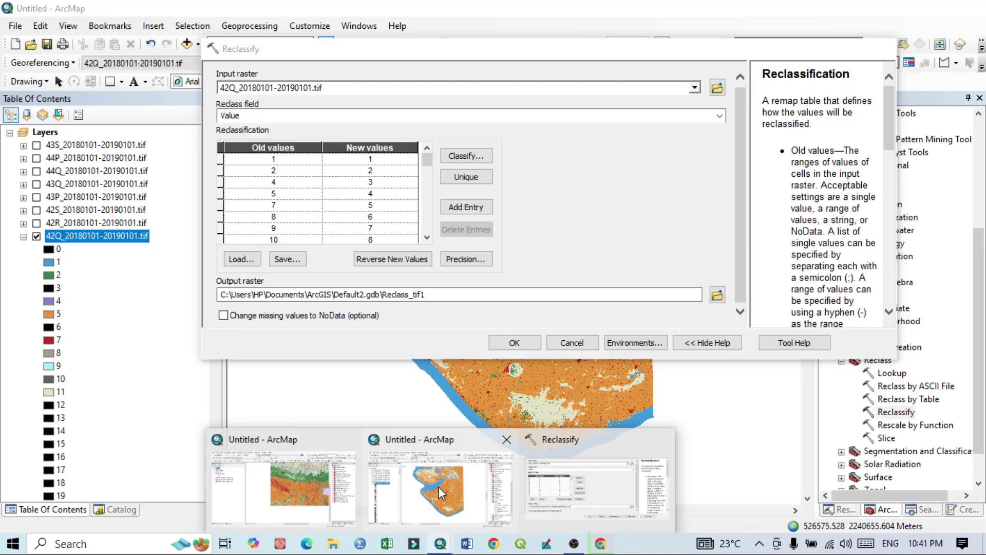
pyautogui.click(438, 486)
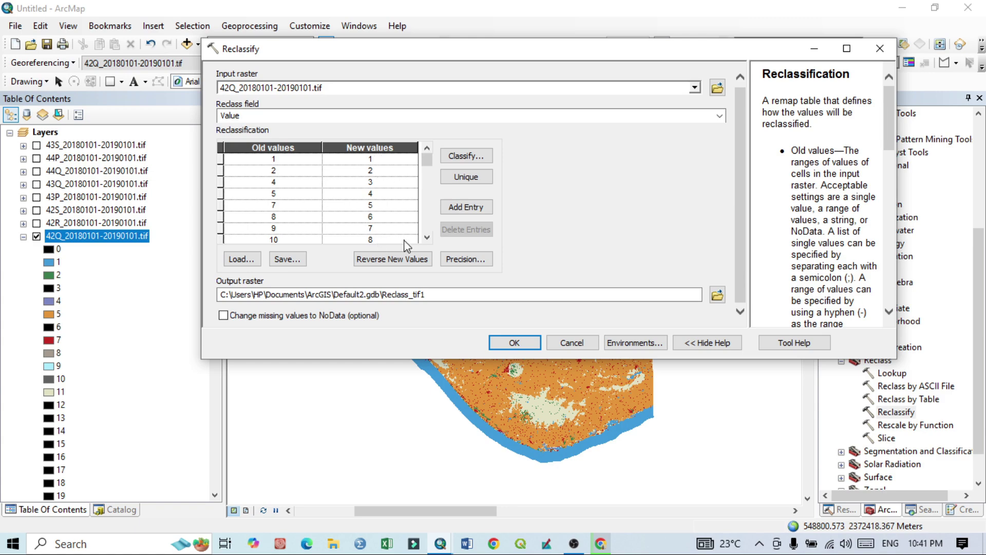
pyautogui.click(718, 295)
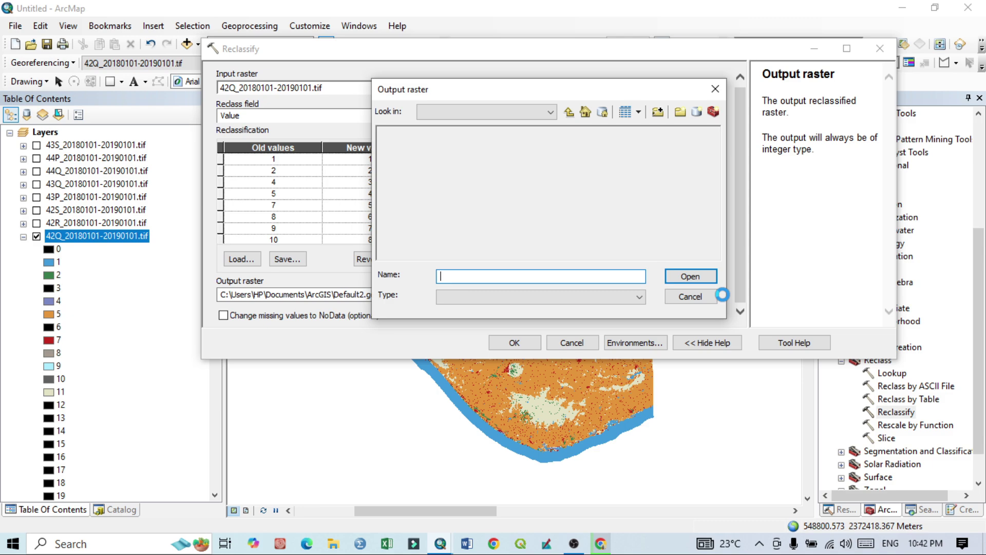
pyautogui.click(570, 114)
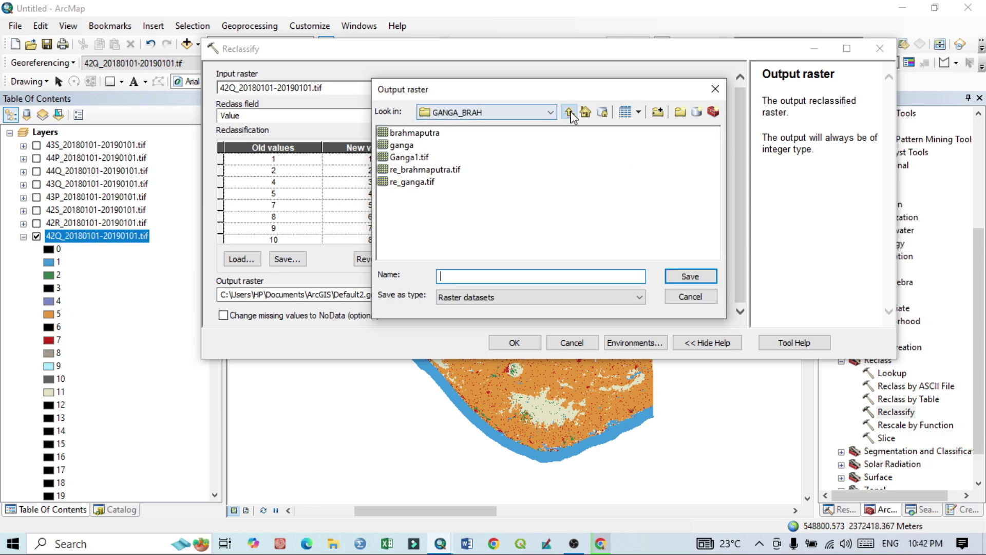
pyautogui.click(570, 115)
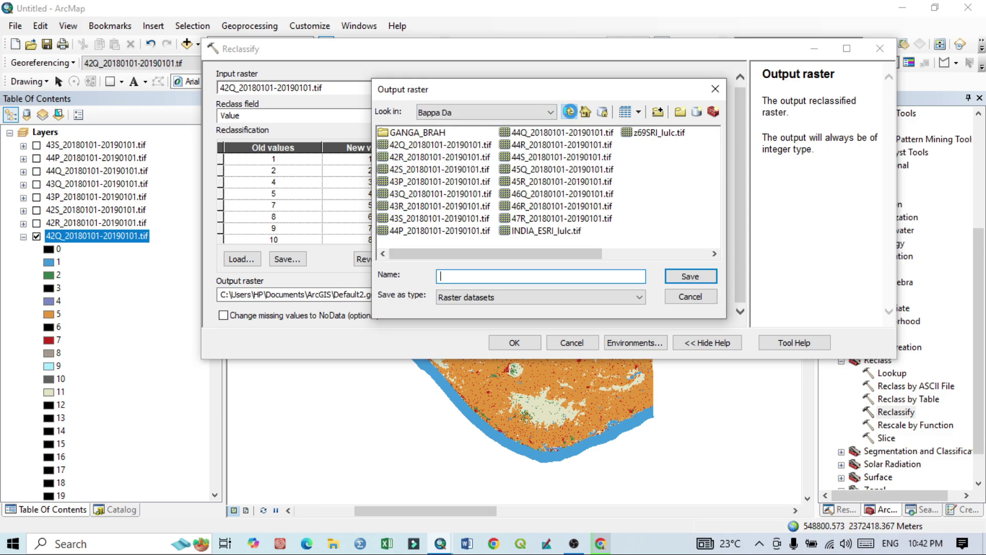
pyautogui.click(570, 114)
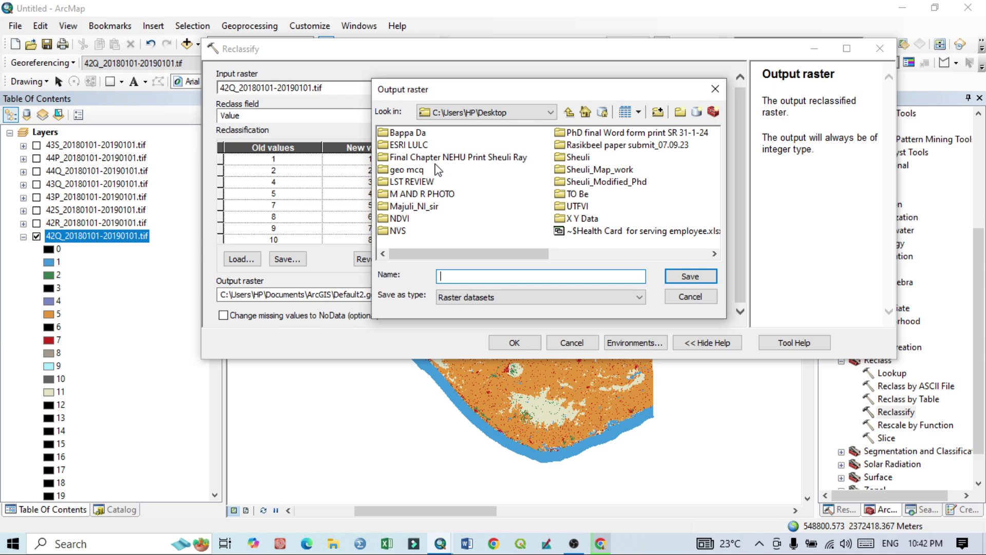
pyautogui.doubleClick(407, 146)
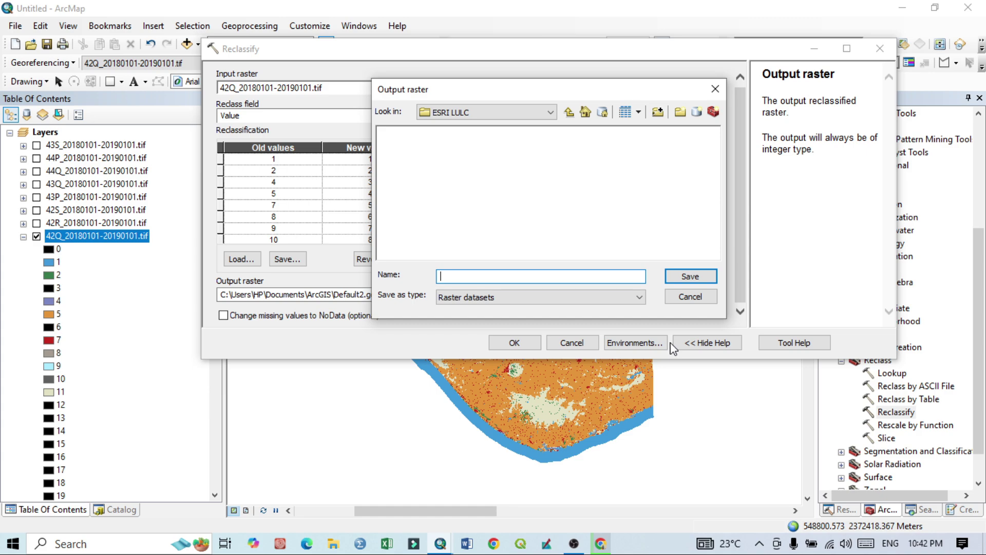
pyautogui.write('s')
pyautogui.write('Reclass')
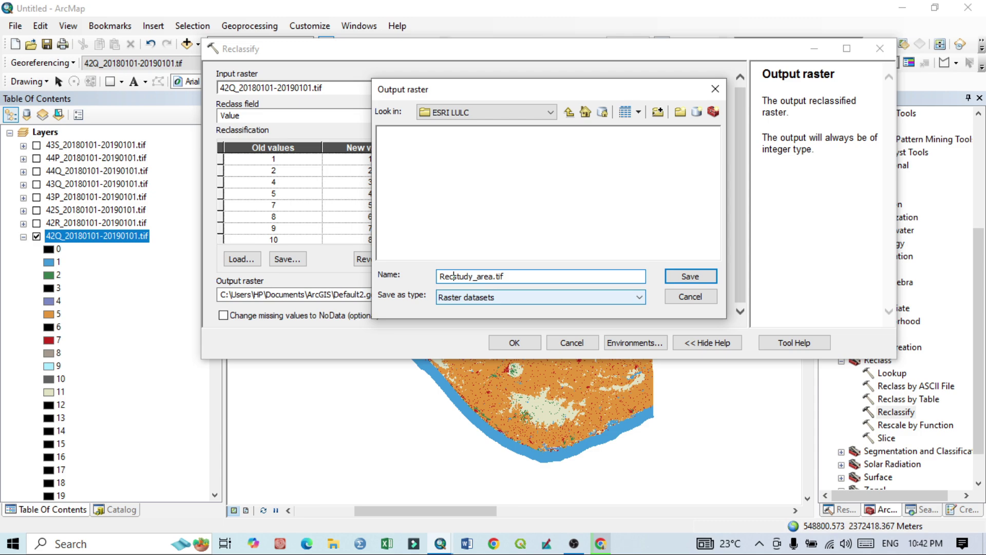
pyautogui.write('_')
pyautogui.click(703, 279)
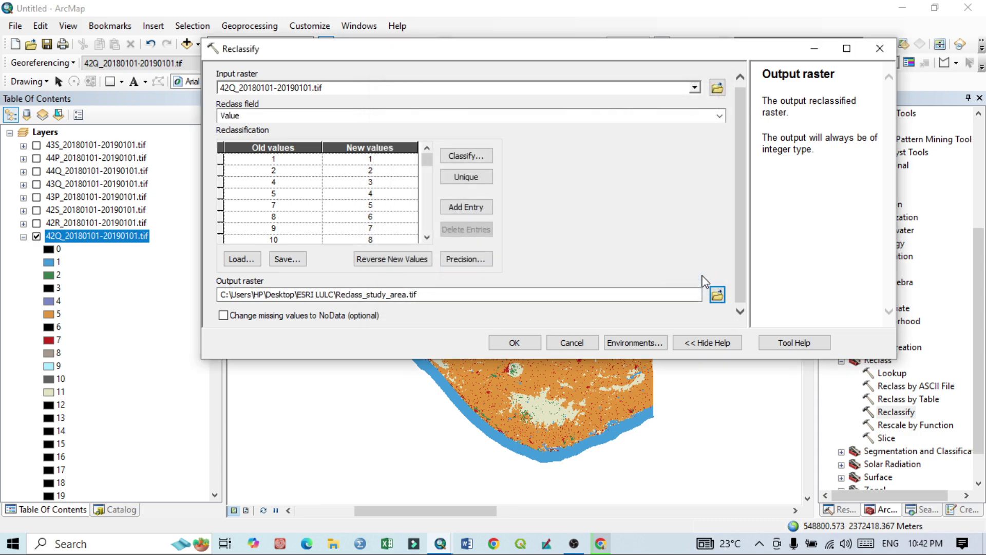
pyautogui.click(515, 343)
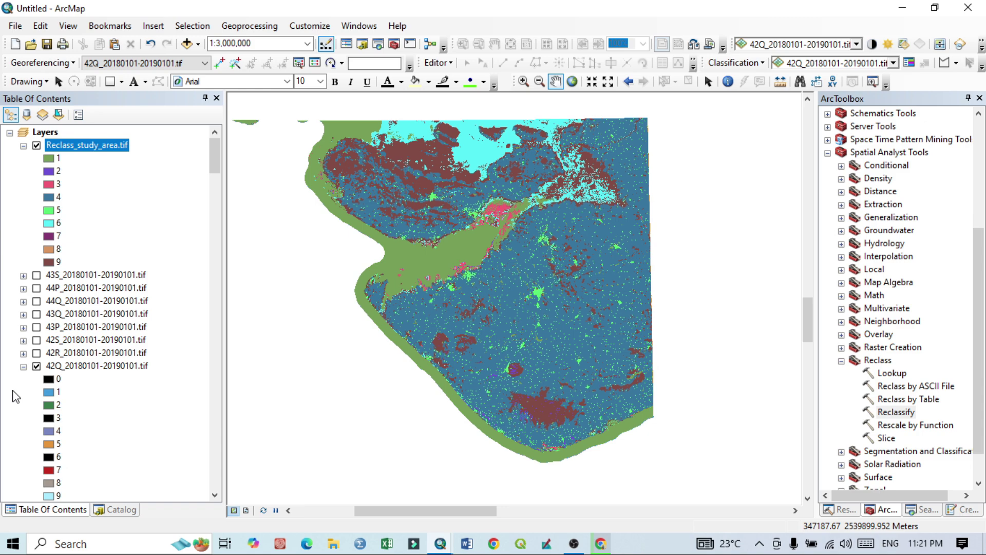
# Hide the 42Q layer and open Symbology in Reclass_study_area.tif's layer properties
pyautogui.click(37, 366)
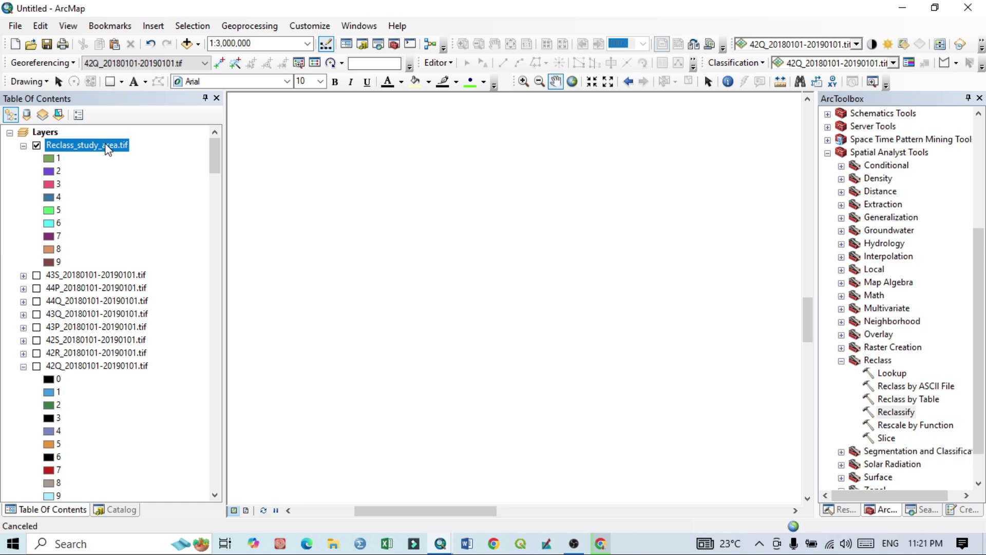
pyautogui.doubleClick(108, 148)
pyautogui.click(467, 107)
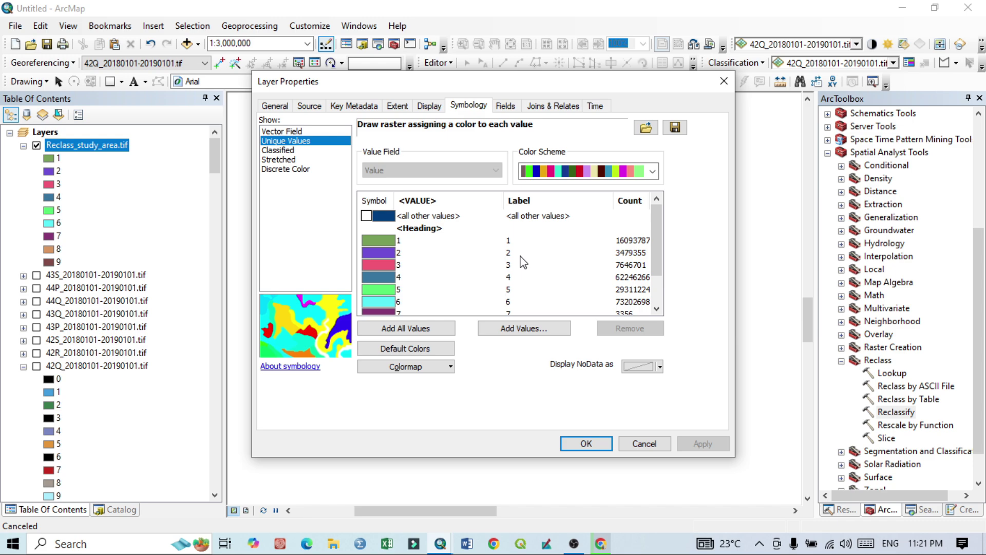
pyautogui.scroll(-1, 524, 262)
pyautogui.scroll(1, 517, 264)
pyautogui.click(517, 240)
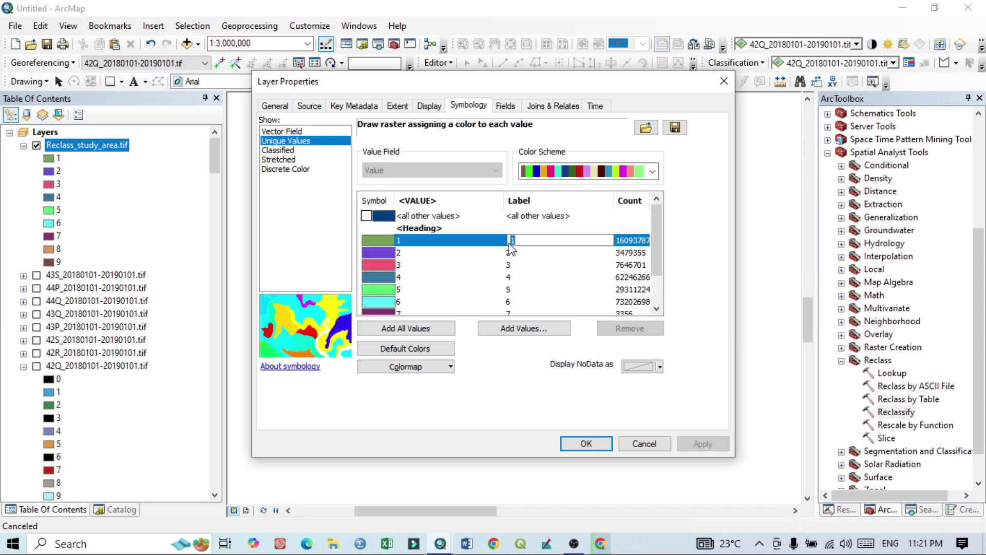
# Label classes 1–3 as Water, Trees and Flooded vegetation using the class definitions page
pyautogui.click(600, 544)
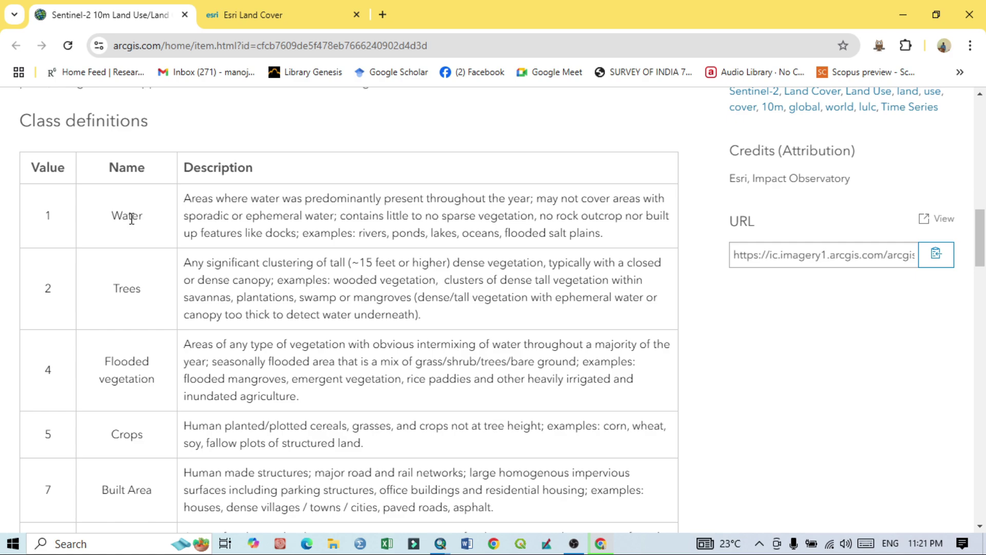
pyautogui.click(901, 15)
pyautogui.click(515, 242)
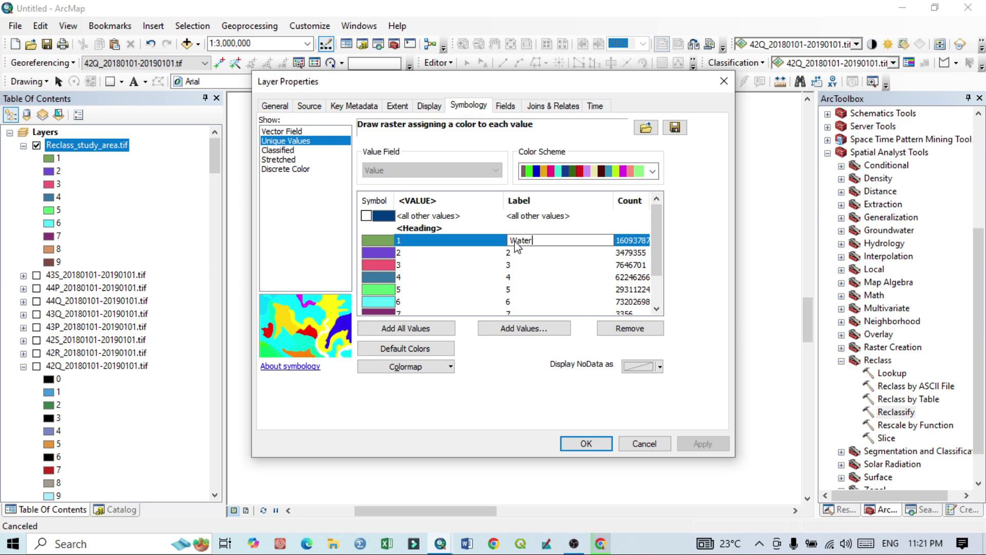
pyautogui.press('Return')
pyautogui.click(510, 253)
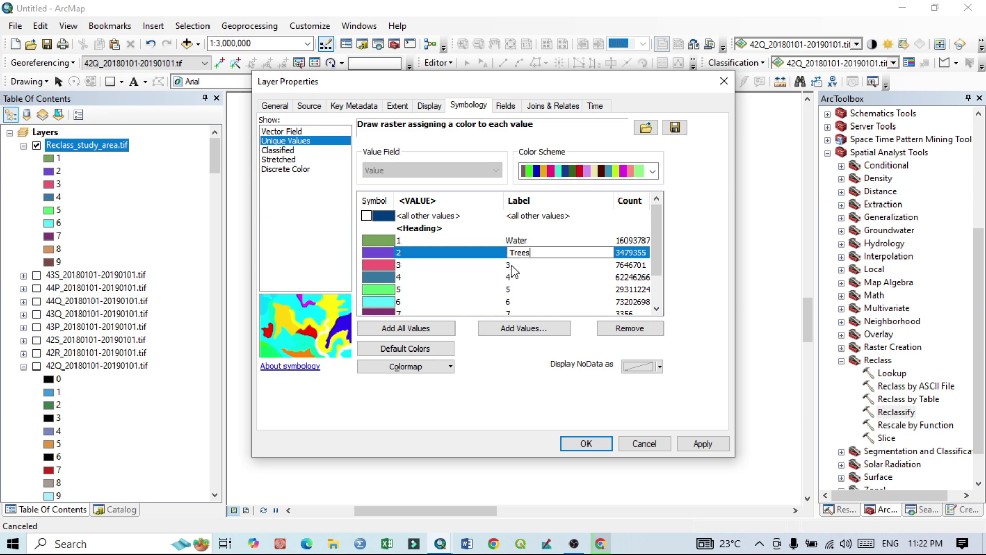
pyautogui.press('Return')
pyautogui.click(512, 265)
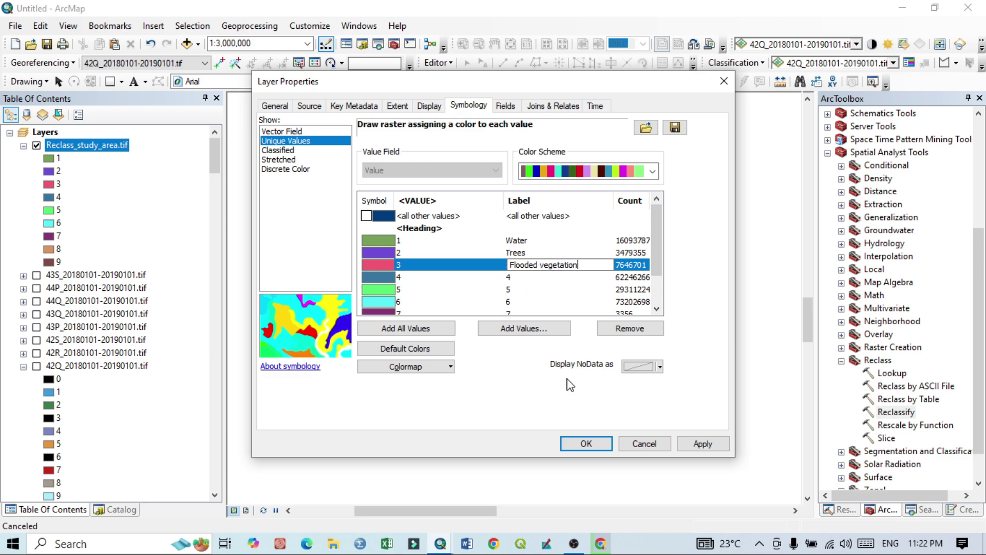
pyautogui.click(595, 545)
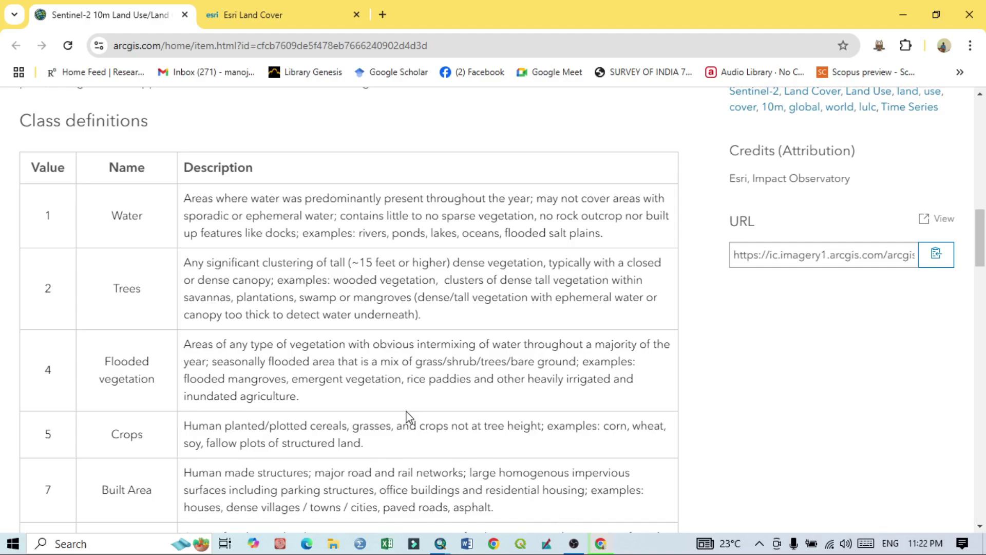
# Label class 4 as Crops
pyautogui.scroll(-1, 159, 323)
pyautogui.scroll(-2, 141, 323)
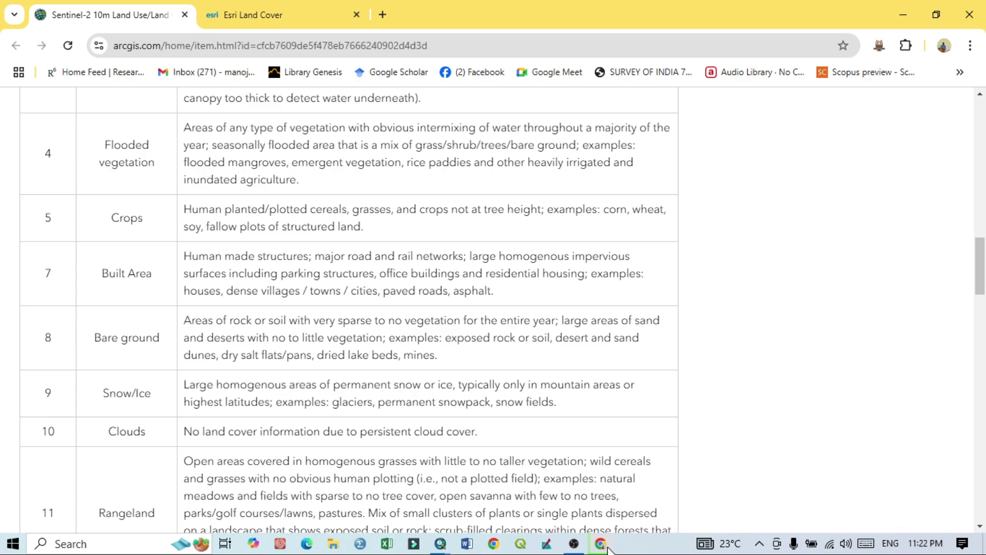
pyautogui.moveTo(608, 546)
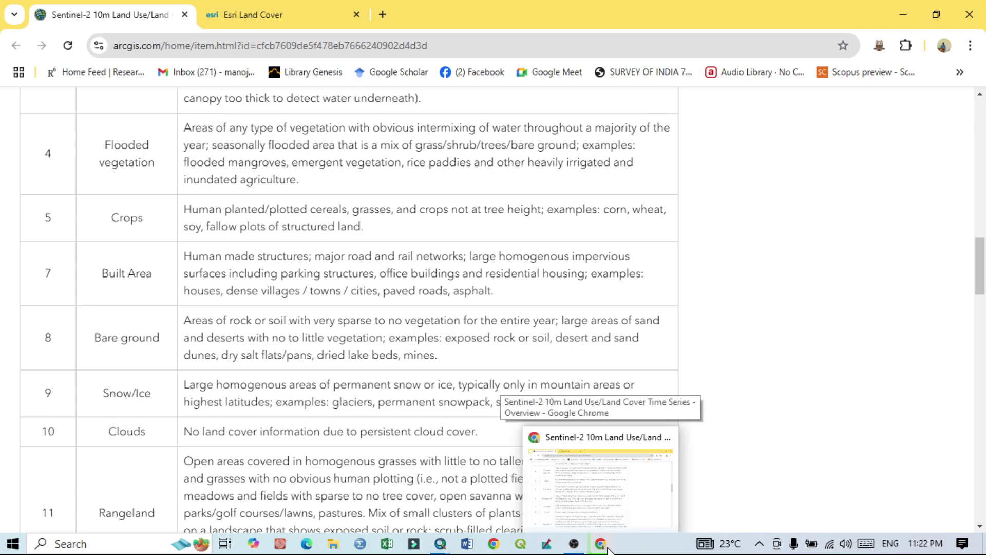
pyautogui.click(608, 546)
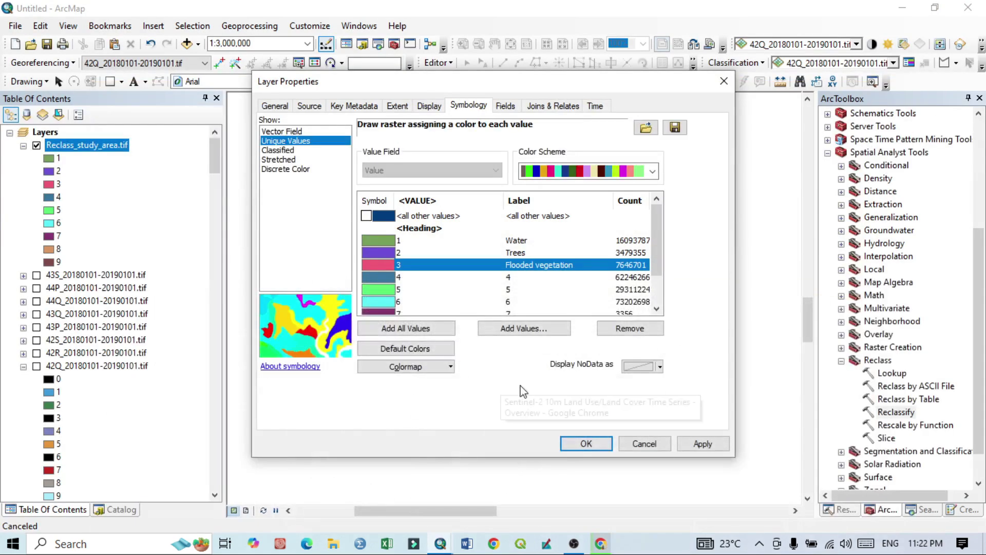
pyautogui.click(511, 279)
pyautogui.write('Crops')
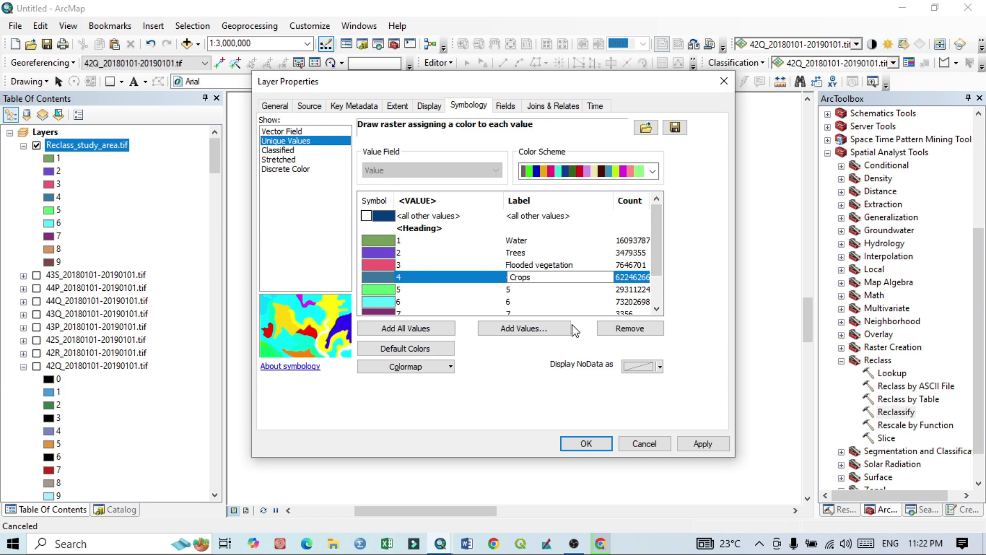
pyautogui.press('Return')
# Label class 5 as Built-up area and class 6 as Bare ground
pyautogui.click(515, 290)
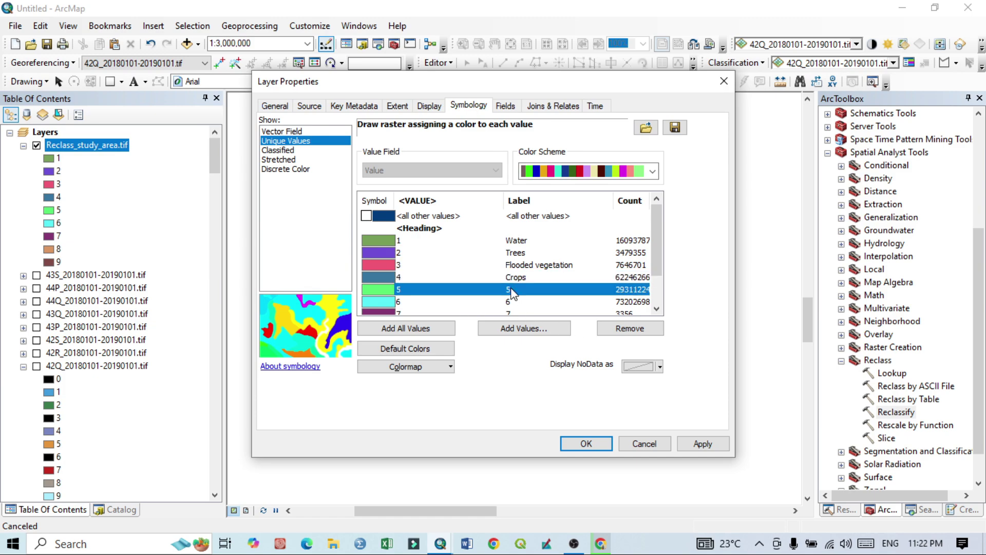
pyautogui.write('Built-up')
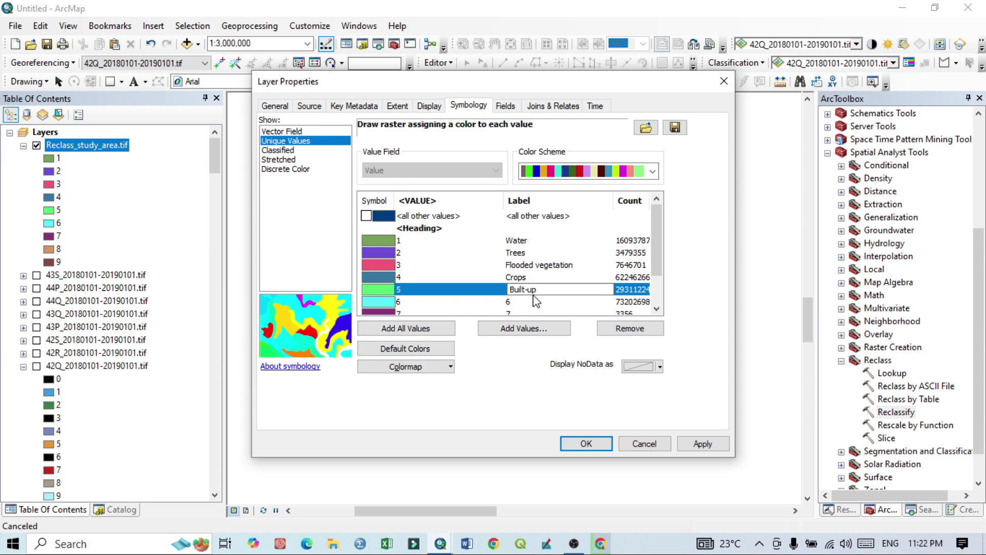
pyautogui.write(' are')
pyautogui.write('_')
pyautogui.press('BackSpace')
pyautogui.write('-')
pyautogui.click(510, 303)
pyautogui.click(514, 304)
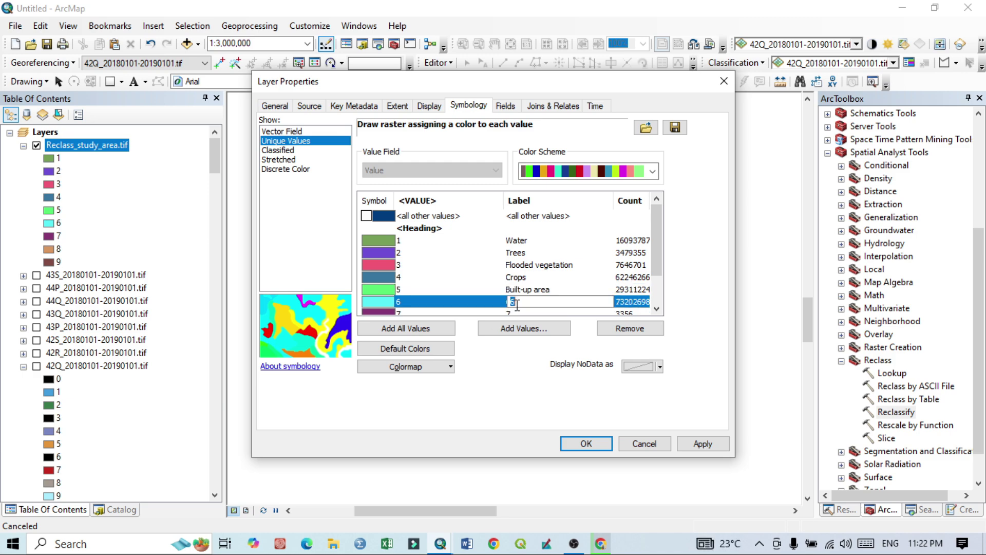
pyautogui.write('Bare ground')
pyautogui.click(585, 437)
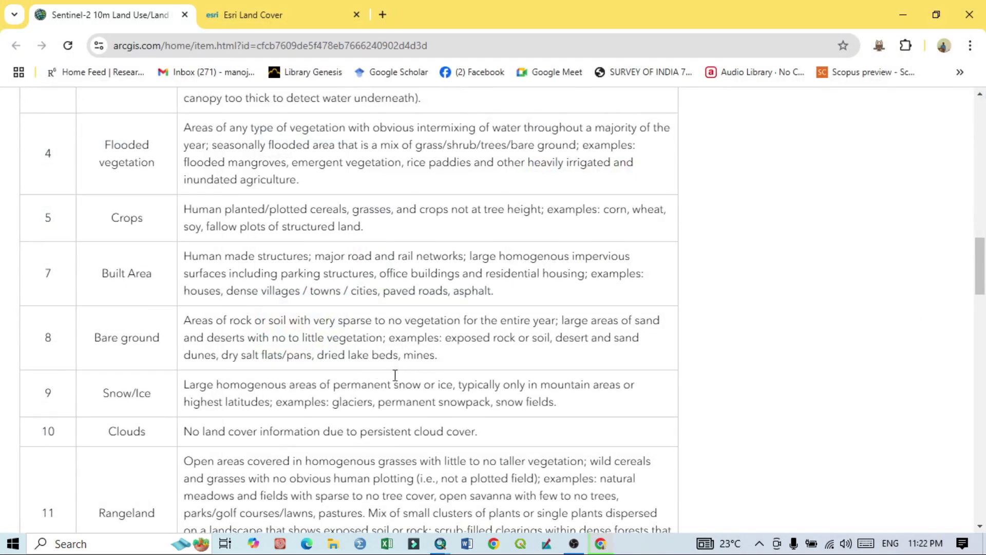
# Label classes 7, 8 and 9 as Snow, Clouds and Rangeland
pyautogui.scroll(-3, 396, 380)
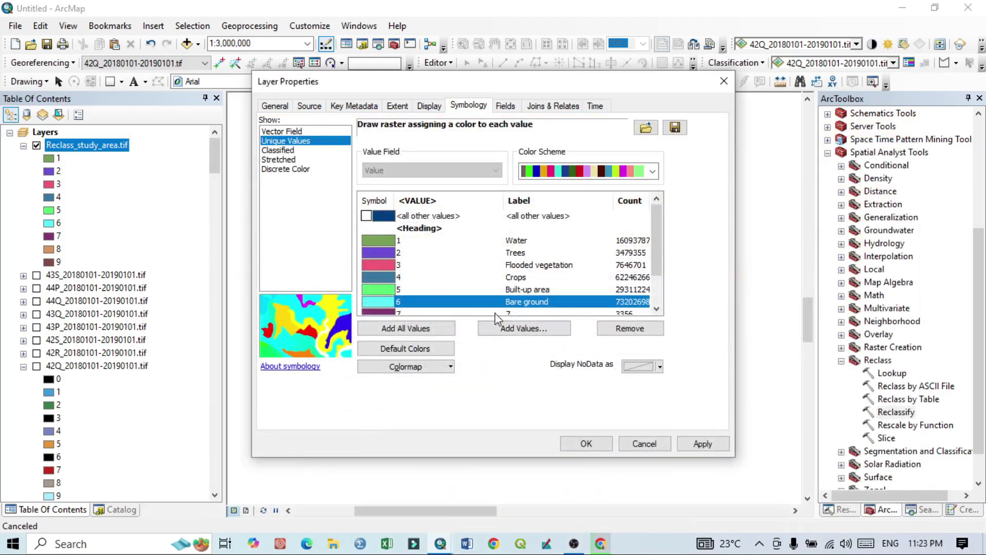
pyautogui.scroll(-1, 513, 308)
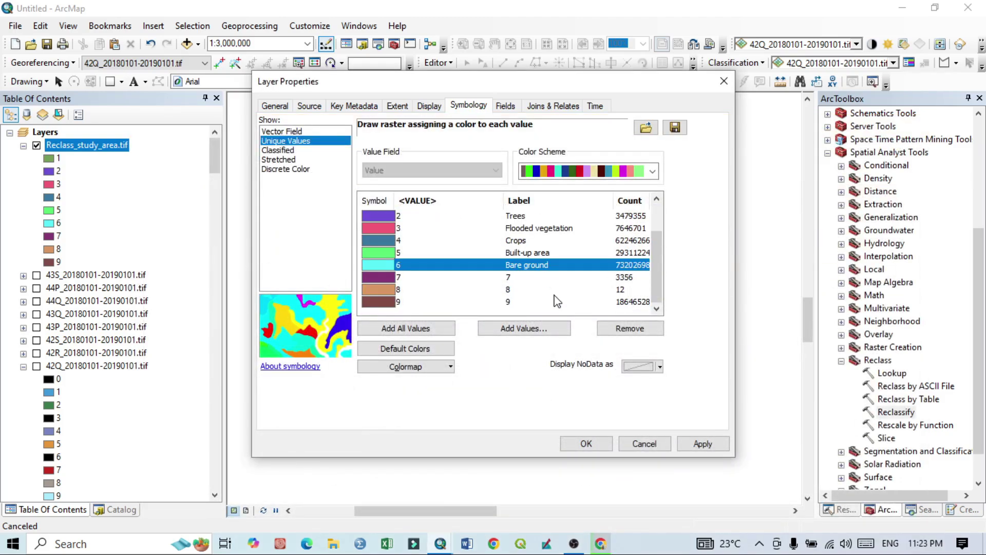
pyautogui.click(507, 277)
pyautogui.click(508, 278)
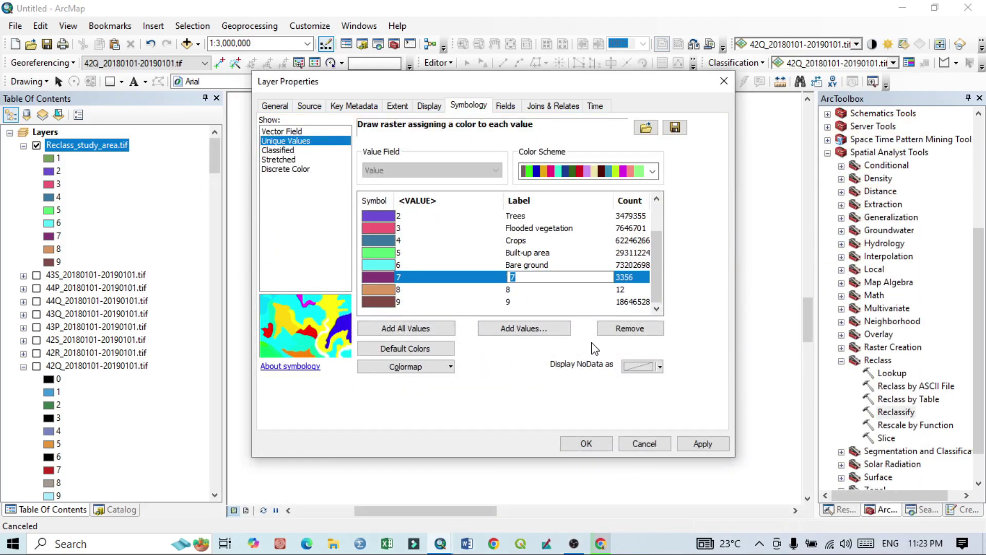
pyautogui.write('Snow')
pyautogui.press('Return')
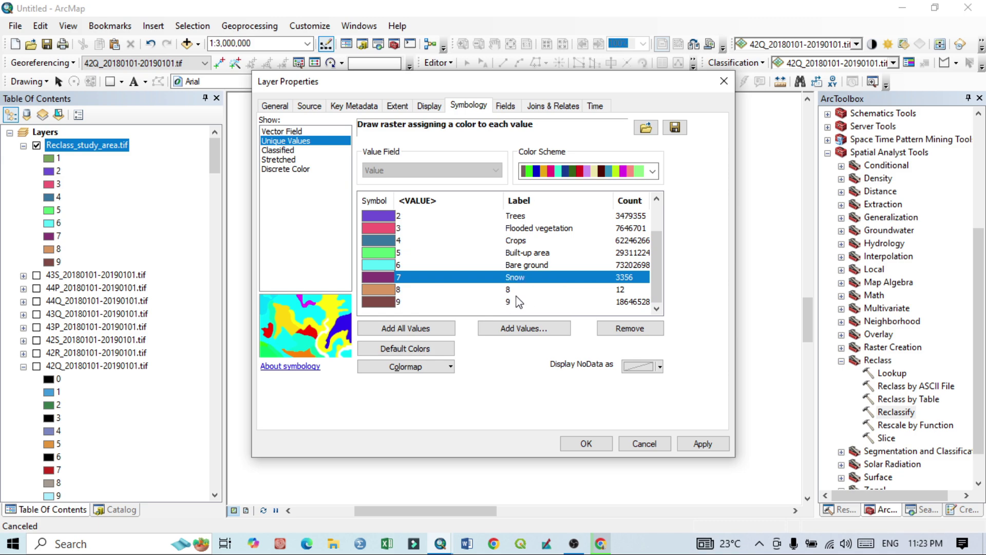
pyautogui.click(514, 290)
pyautogui.click(514, 289)
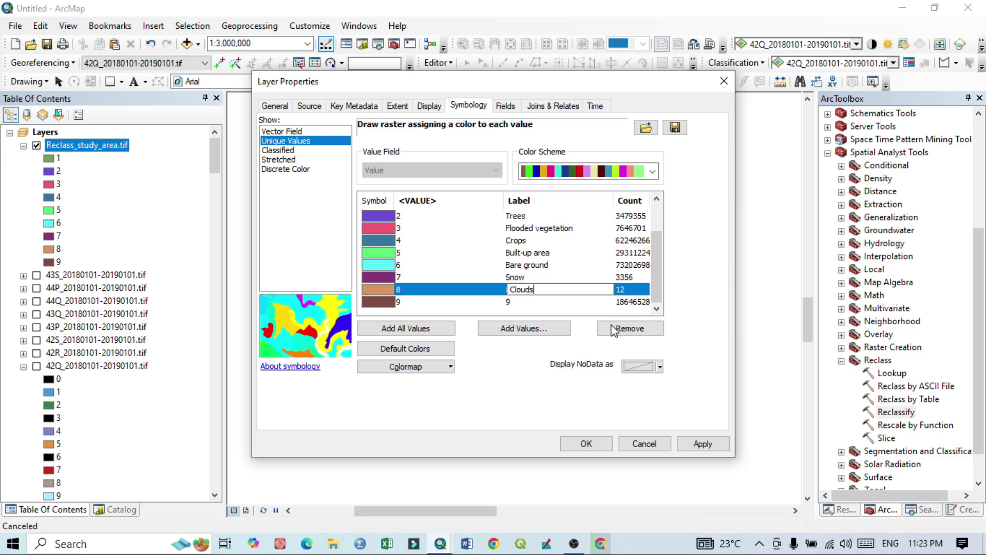
pyautogui.write('Clouds')
pyautogui.press('Return')
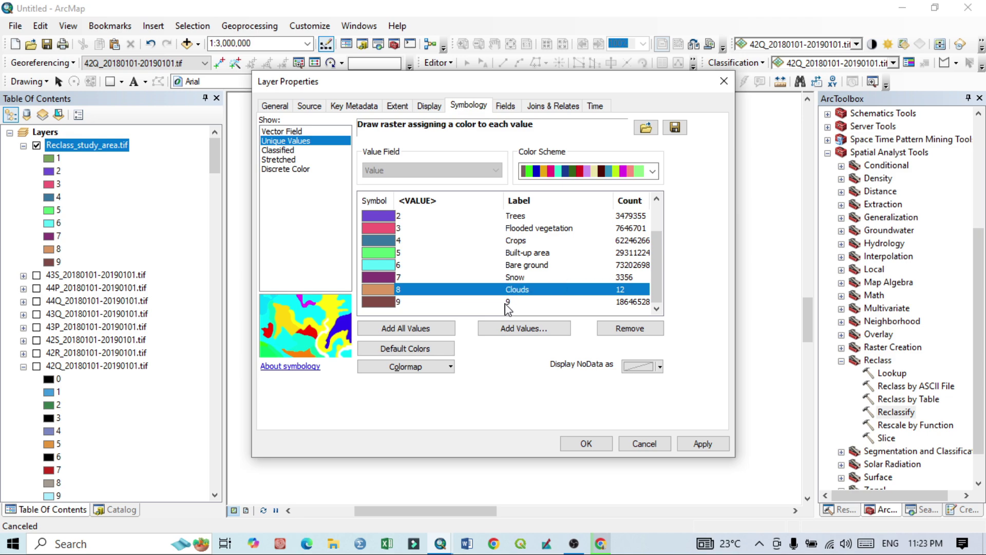
pyautogui.click(507, 303)
pyautogui.click(507, 303)
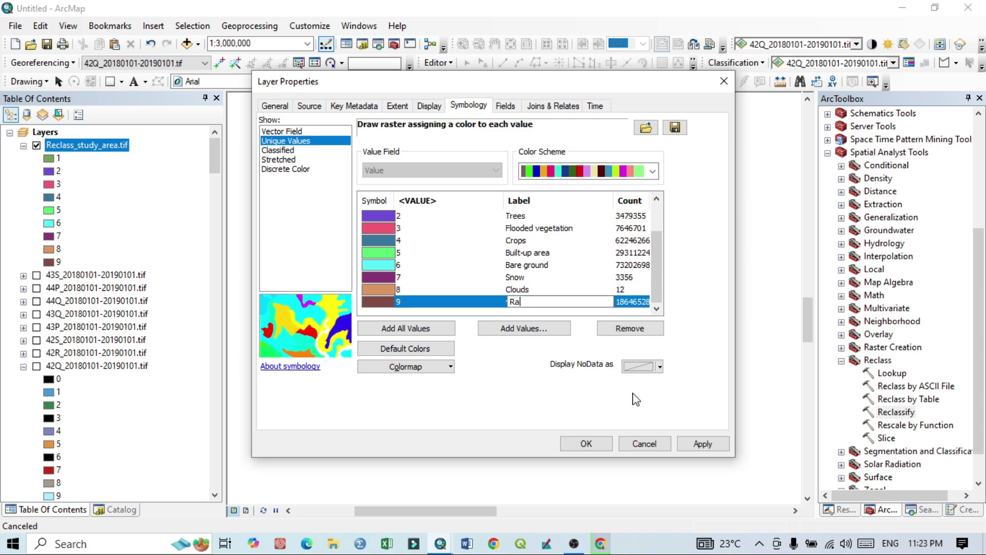
pyautogui.write('Rangeland')
# Review the nine class labels, finishing Rangeland, and apply them to the layer
pyautogui.click(555, 314)
pyautogui.click(523, 304)
pyautogui.press('Up')
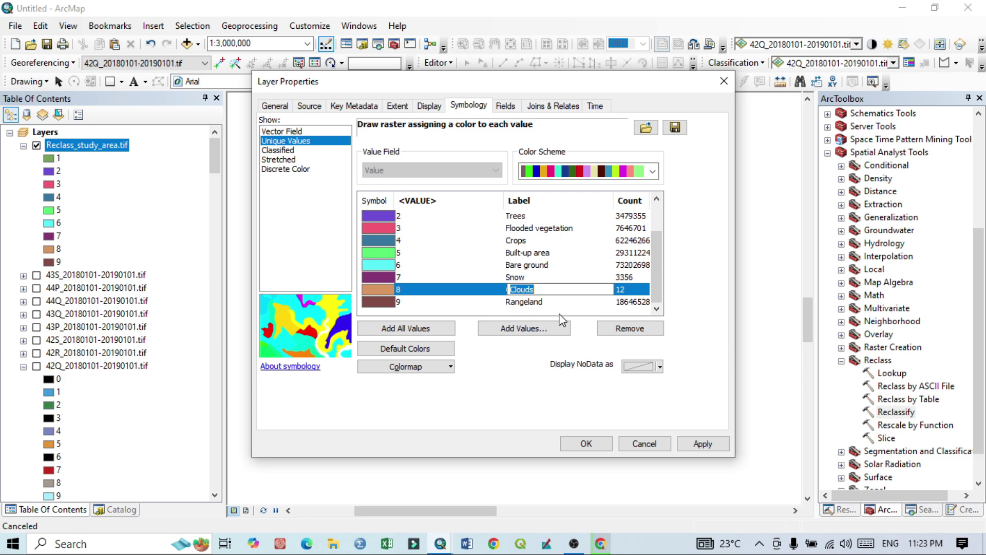
pyautogui.click(548, 292)
pyautogui.click(545, 303)
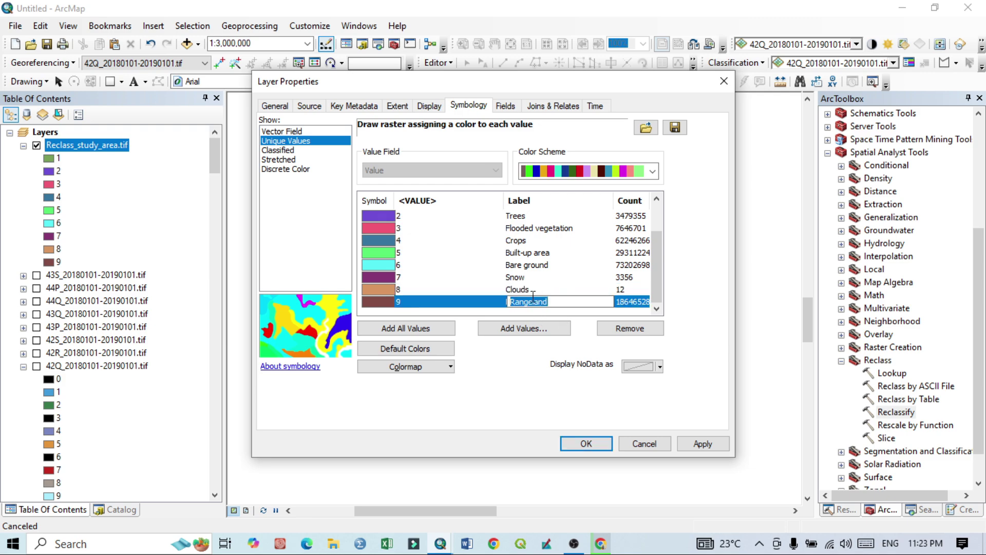
pyautogui.click(532, 290)
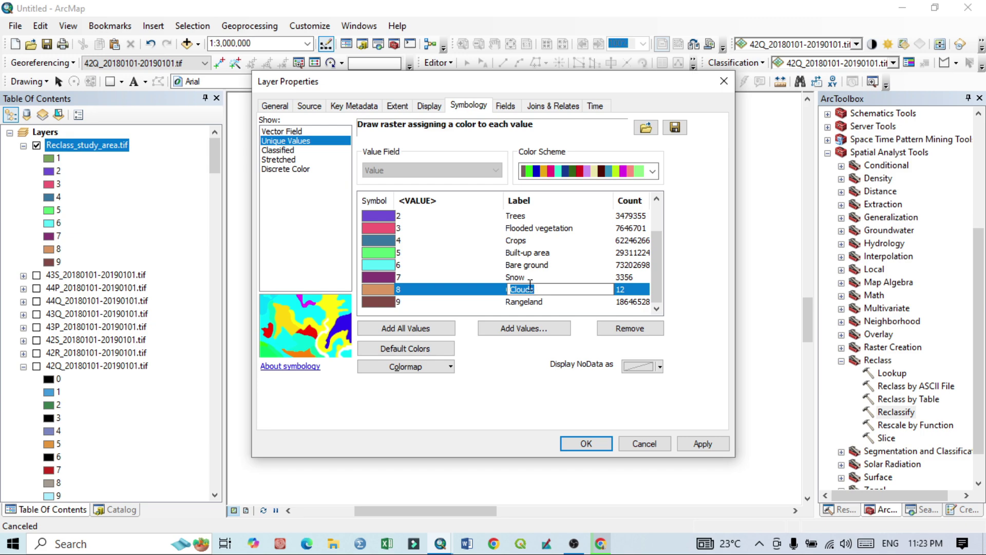
pyautogui.click(528, 278)
pyautogui.click(528, 266)
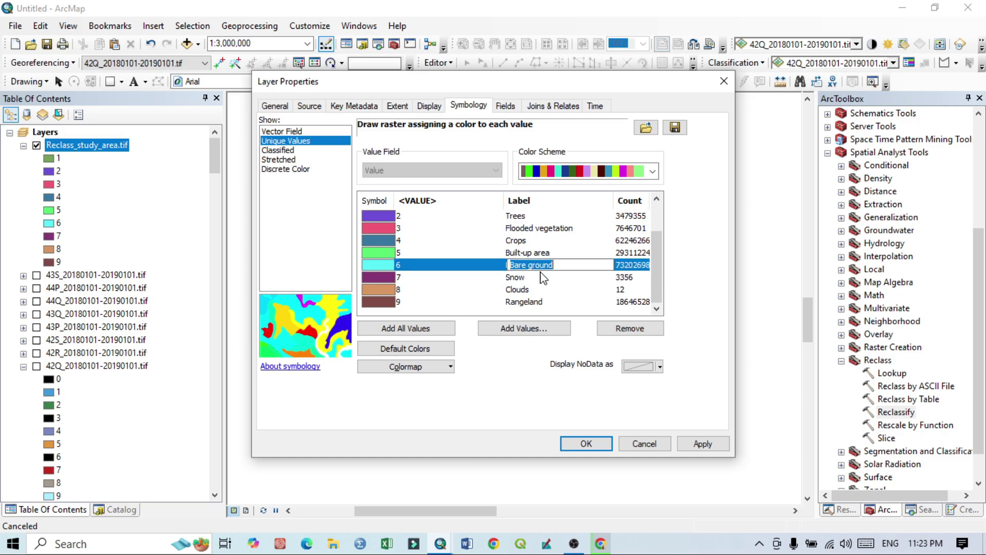
pyautogui.click(536, 254)
pyautogui.click(544, 240)
pyautogui.click(559, 229)
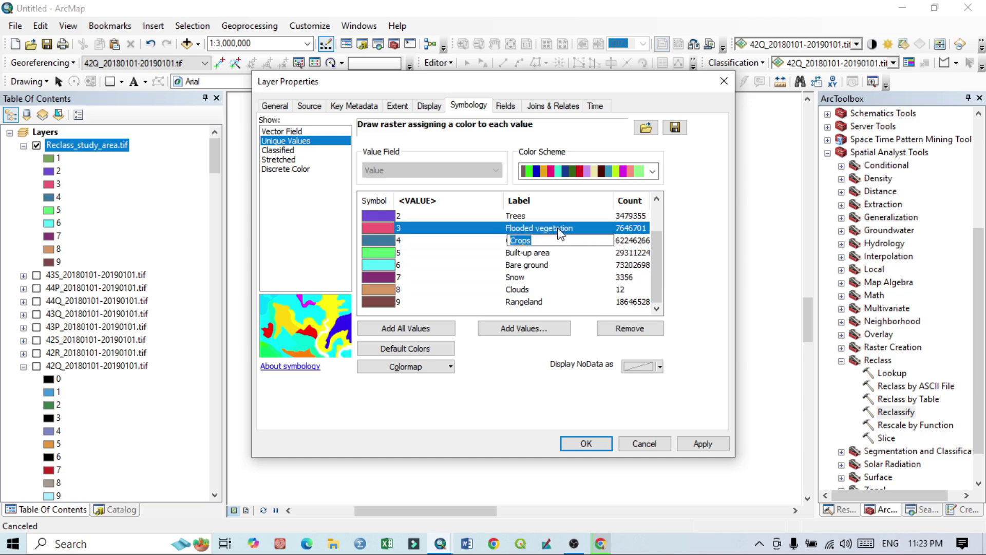
pyautogui.click(653, 246)
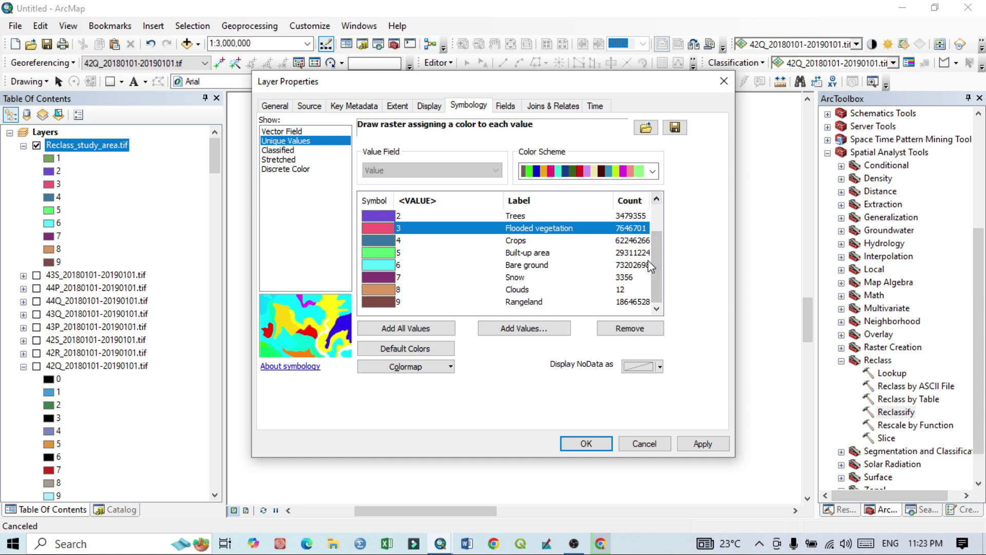
pyautogui.scroll(1, 656, 254)
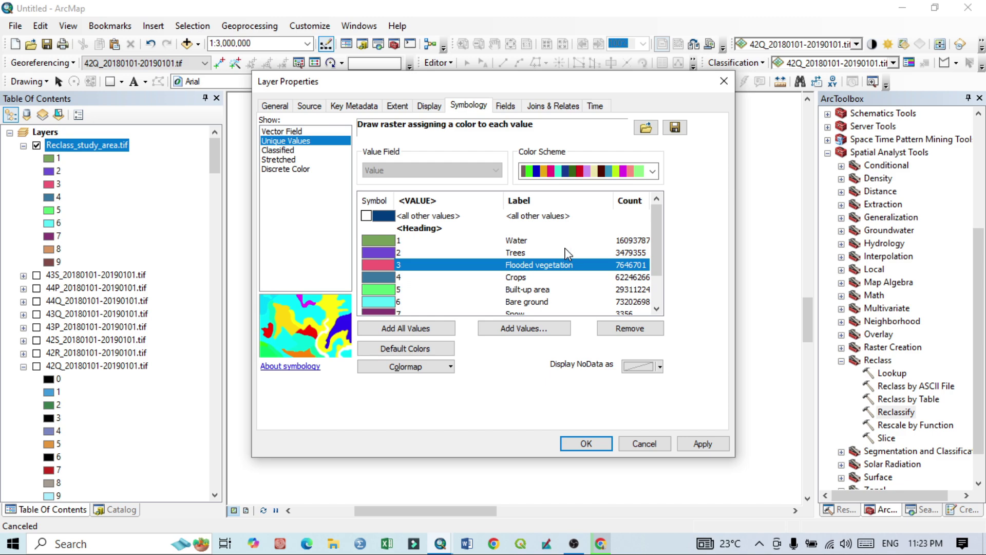
pyautogui.click(522, 255)
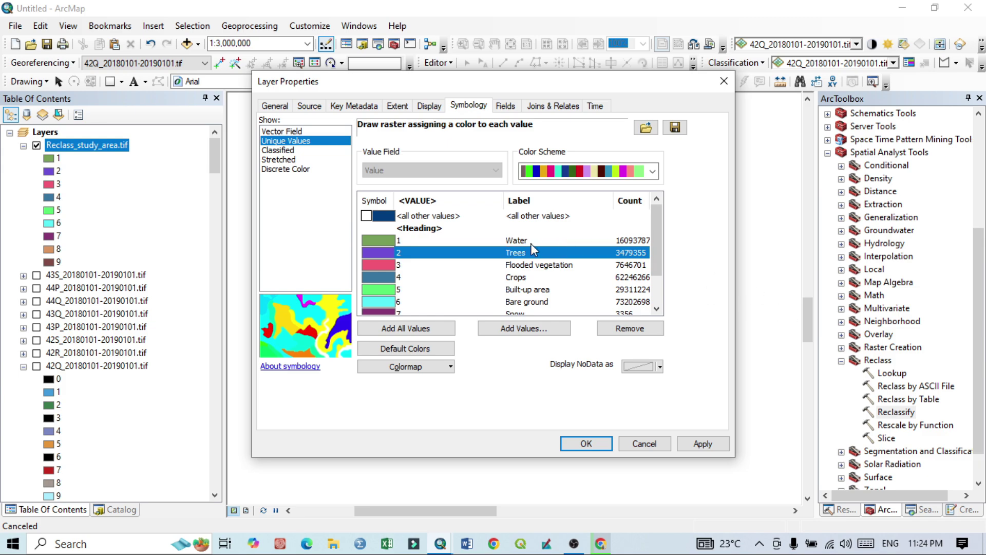
pyautogui.click(704, 444)
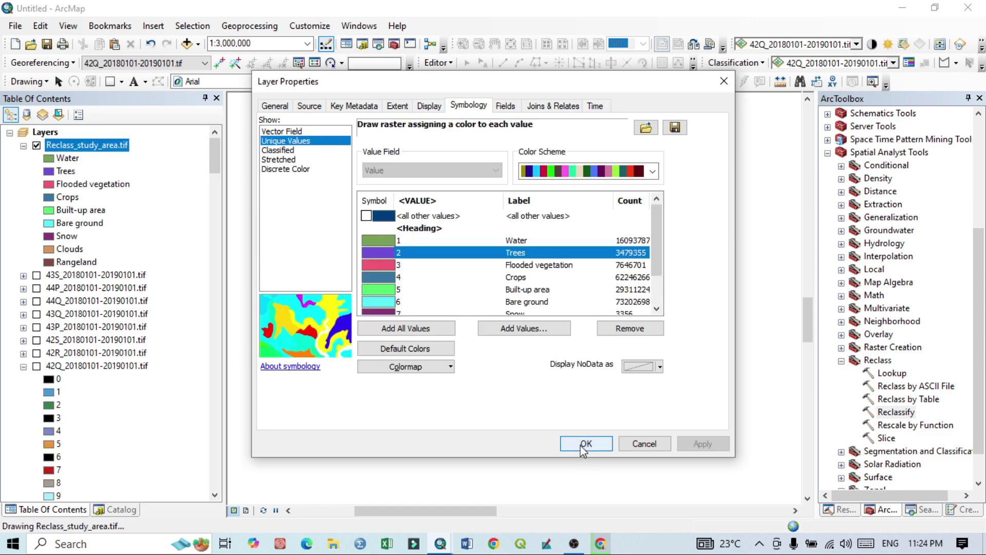
pyautogui.click(583, 445)
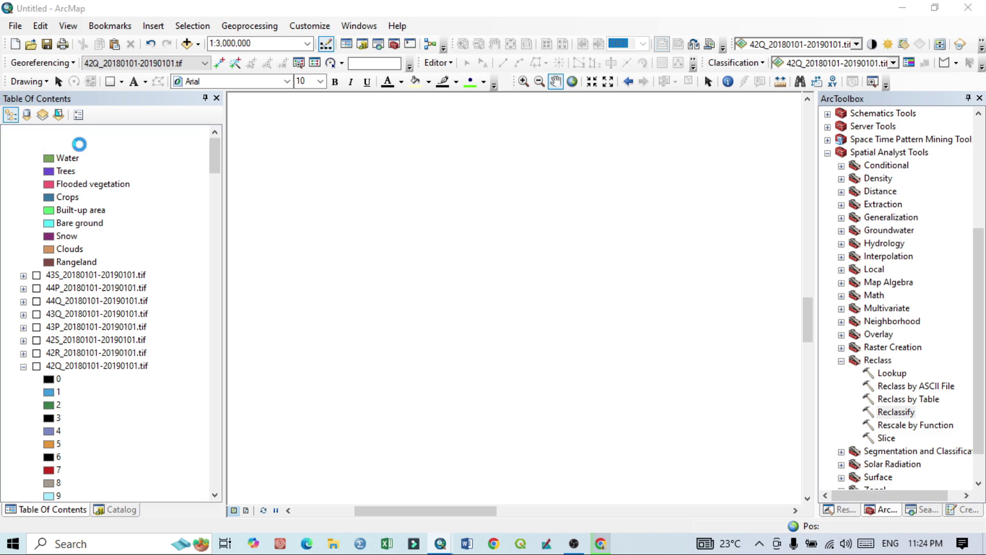
pyautogui.doubleClick(80, 144)
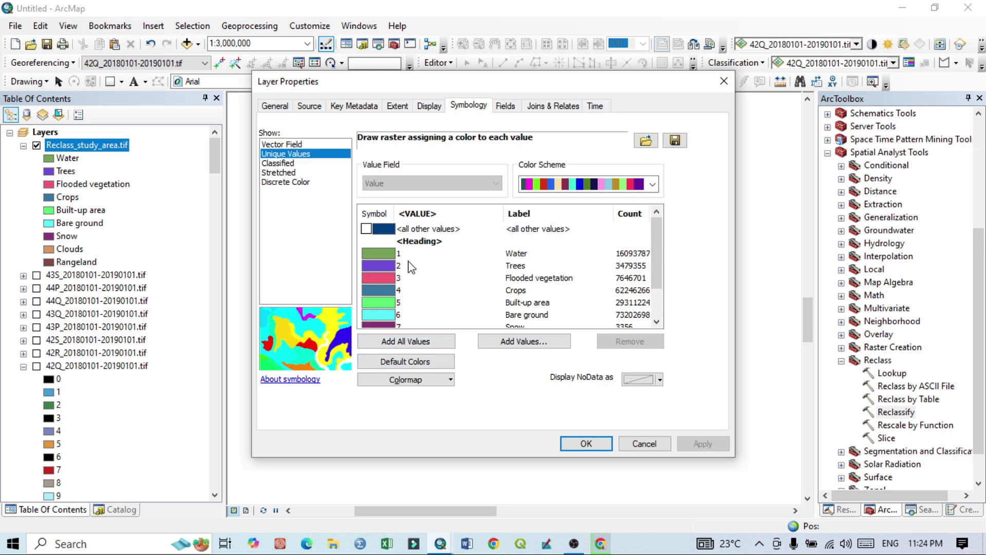
# Colour Water dark navy, Trees and Flooded vegetation green, Crops yellow, and Built-up area red
pyautogui.scroll(-1, 527, 272)
pyautogui.scroll(1, 448, 276)
pyautogui.click(388, 253)
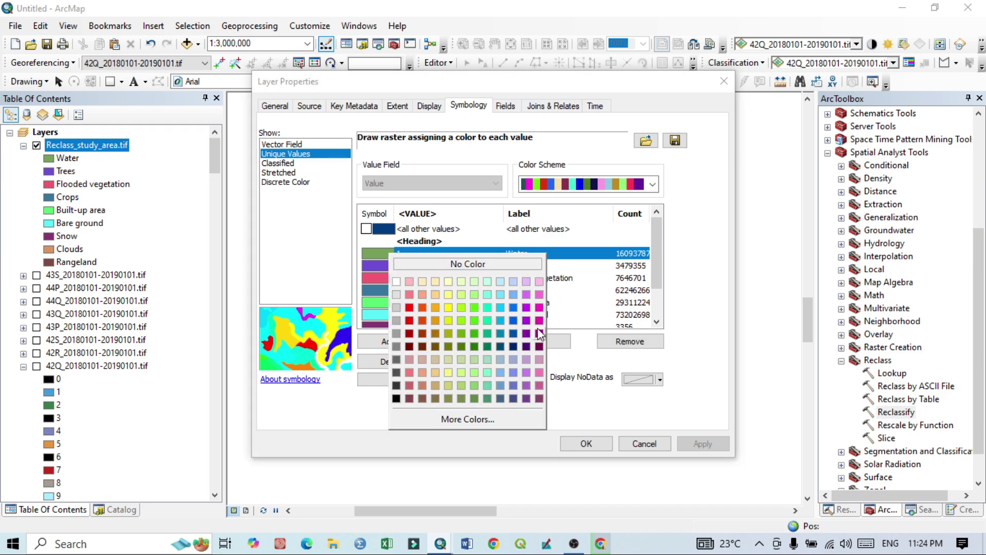
pyautogui.click(516, 345)
pyautogui.click(390, 266)
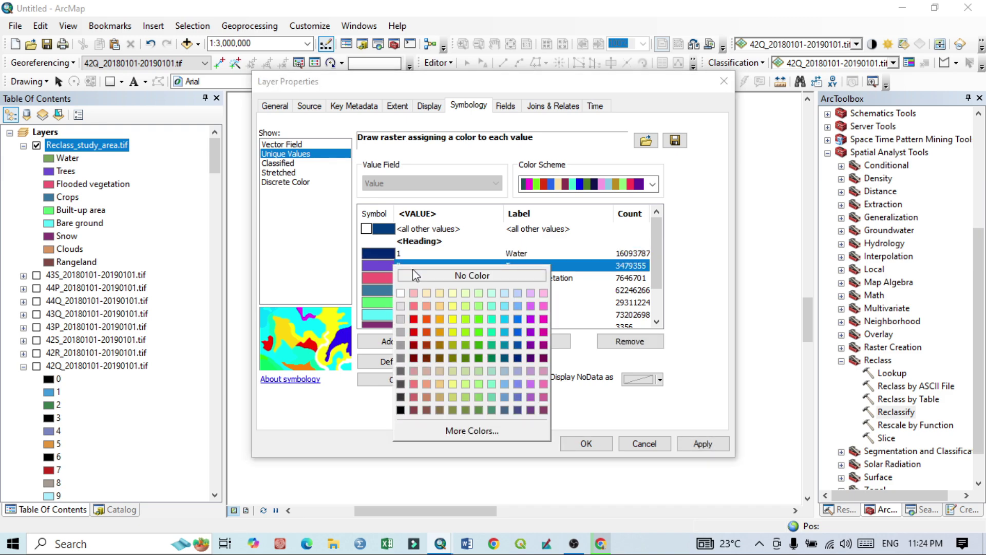
pyautogui.click(481, 361)
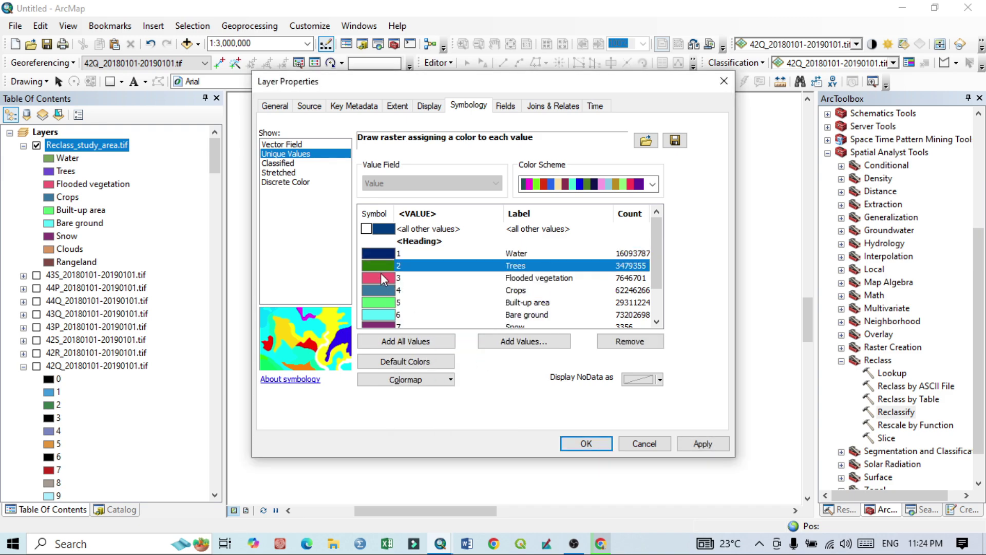
pyautogui.click(380, 273)
pyautogui.click(464, 341)
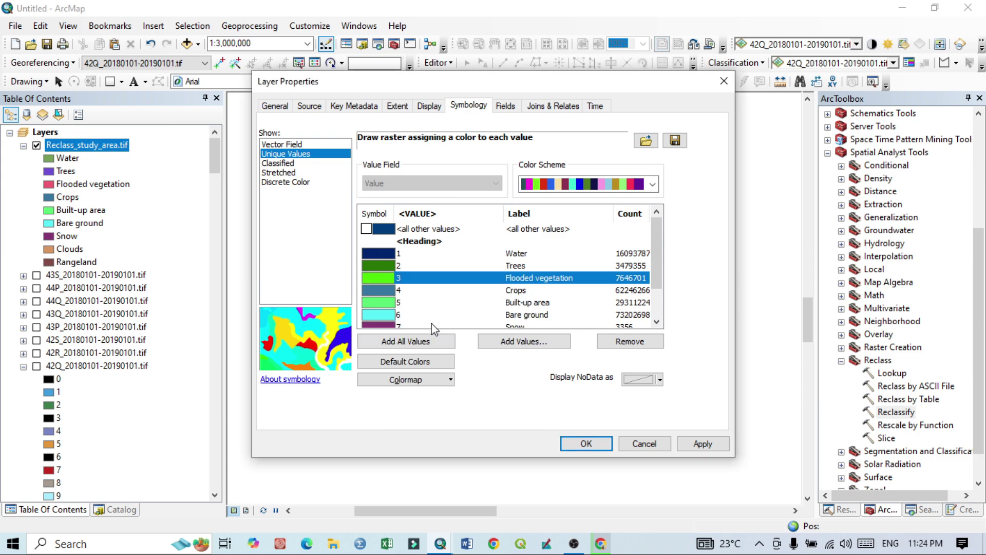
pyautogui.click(386, 293)
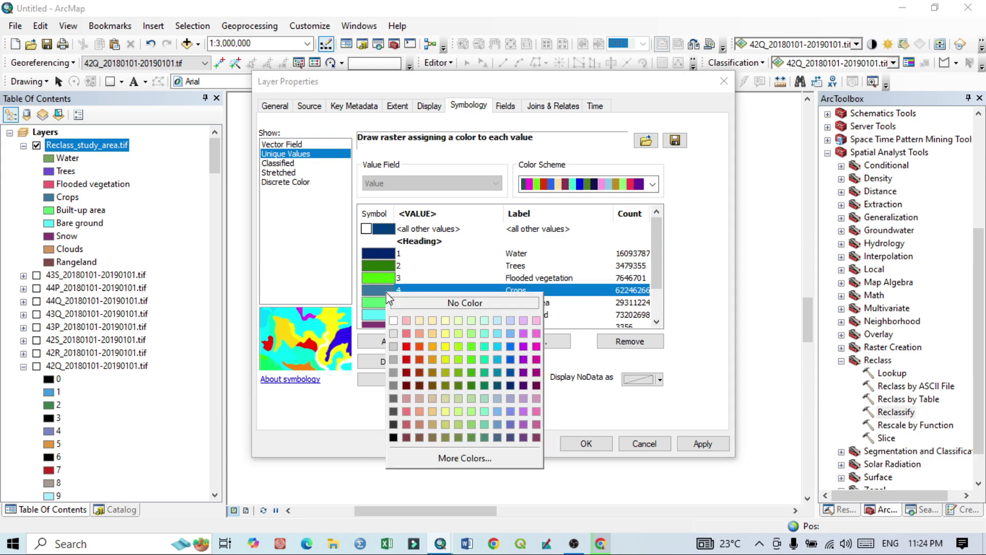
pyautogui.click(447, 350)
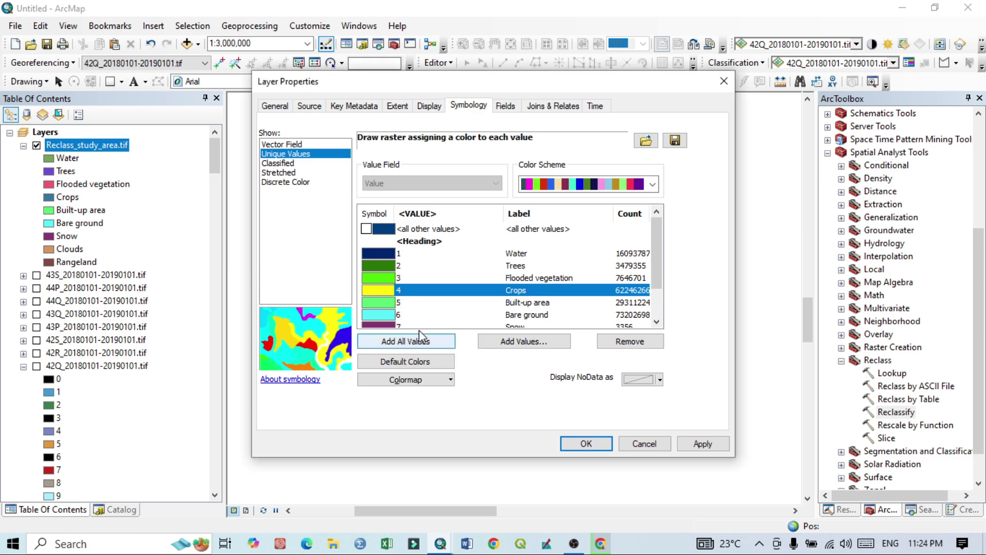
pyautogui.click(384, 301)
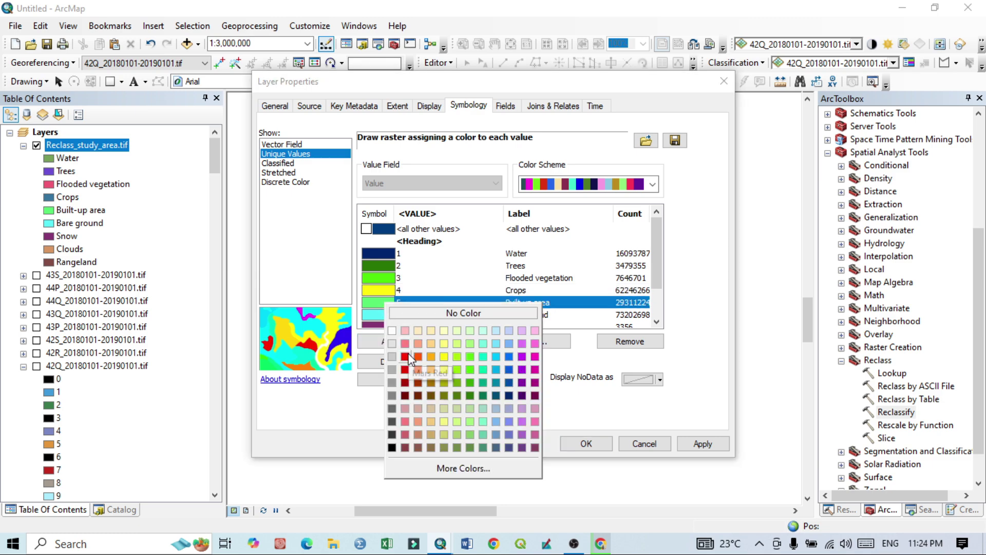
pyautogui.click(405, 356)
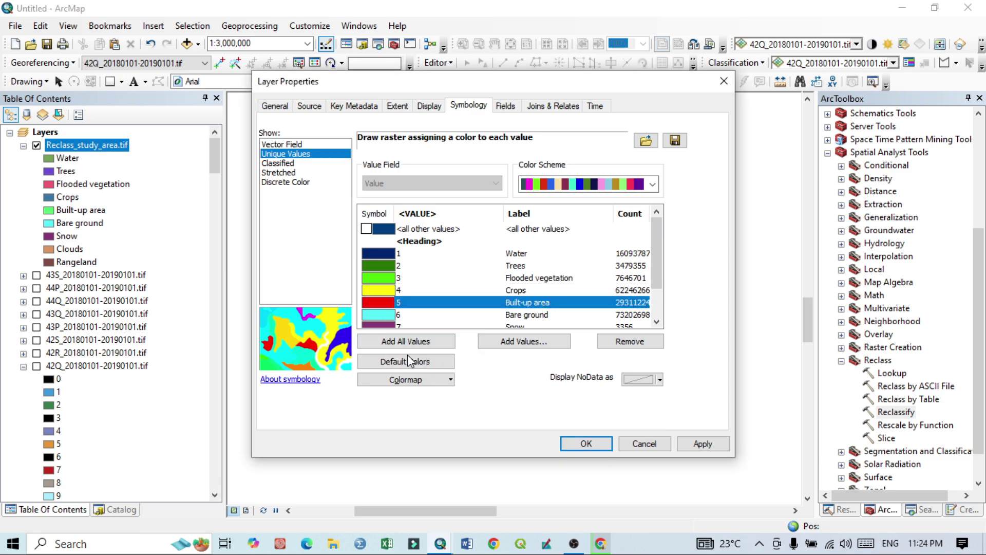
# Set Bare ground Cantaloupe, Snow Arctic White, Clouds Gray 80%, Rangeland Light Apple, and apply
pyautogui.click(384, 318)
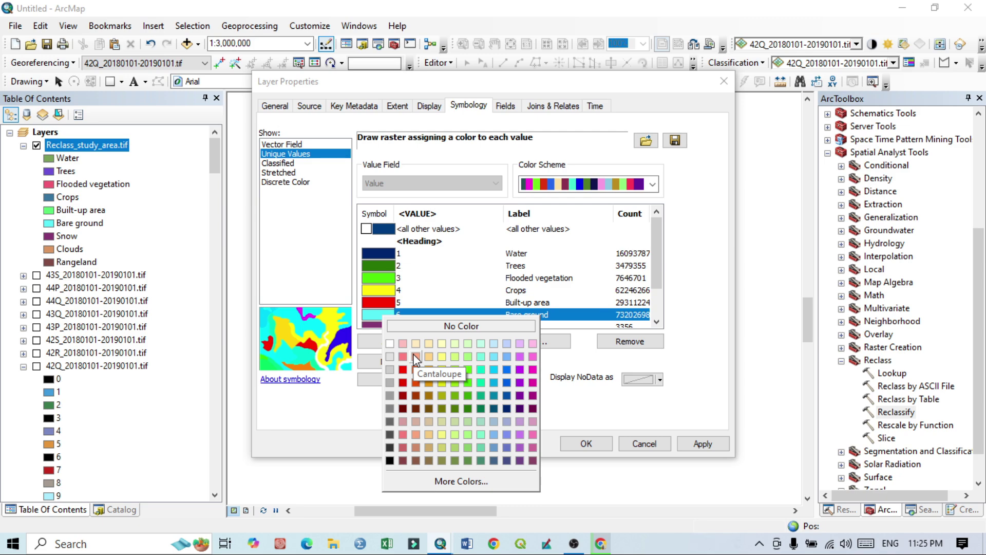
pyautogui.click(416, 358)
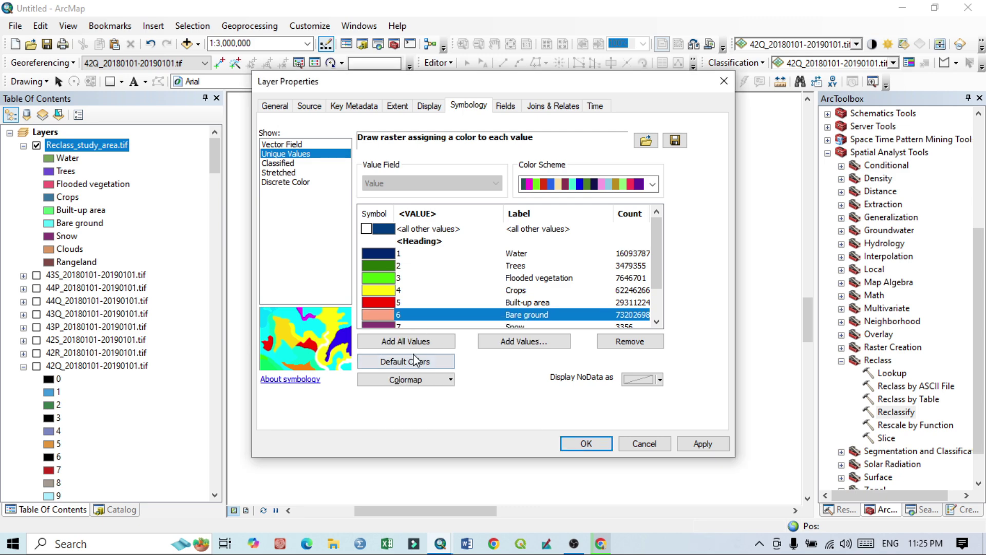
pyautogui.scroll(-1, 526, 310)
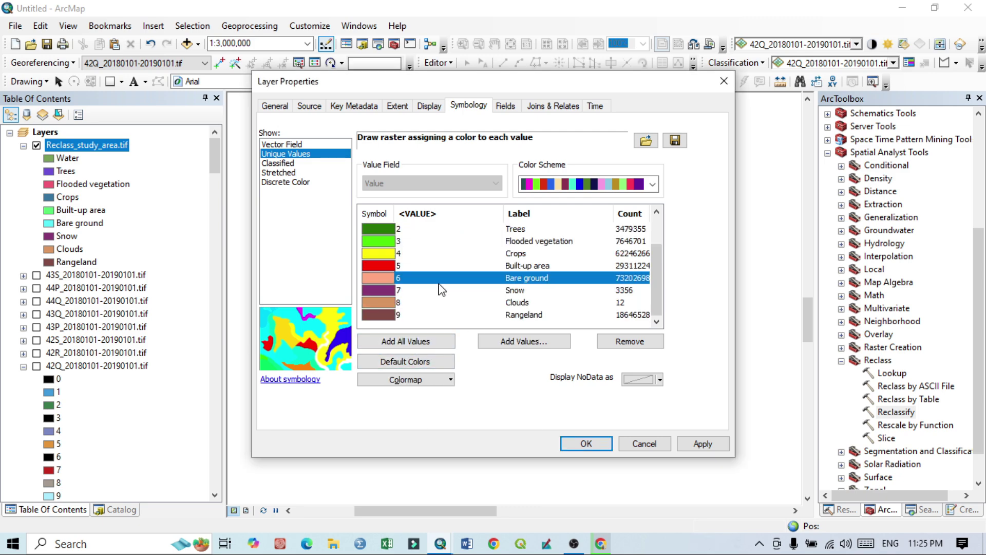
pyautogui.click(381, 287)
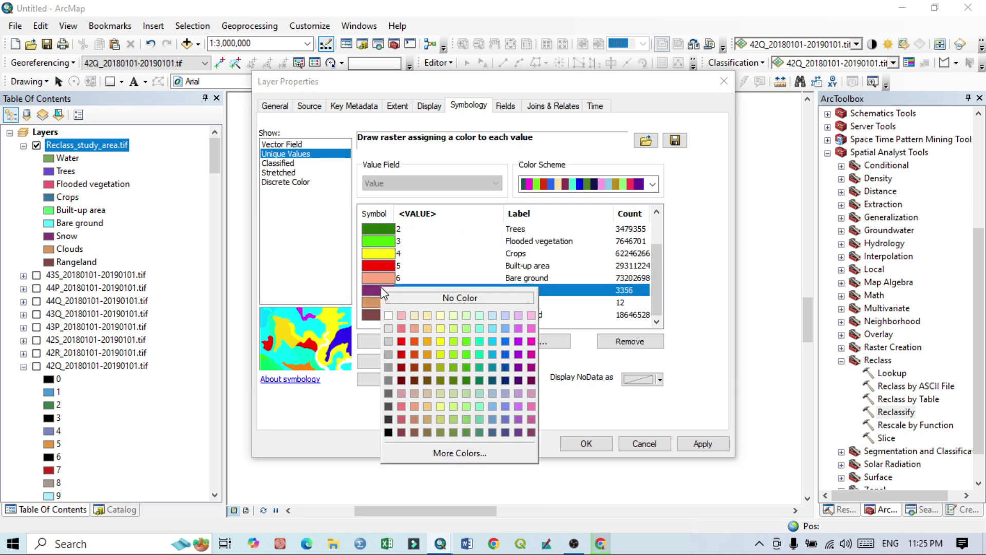
pyautogui.click(389, 318)
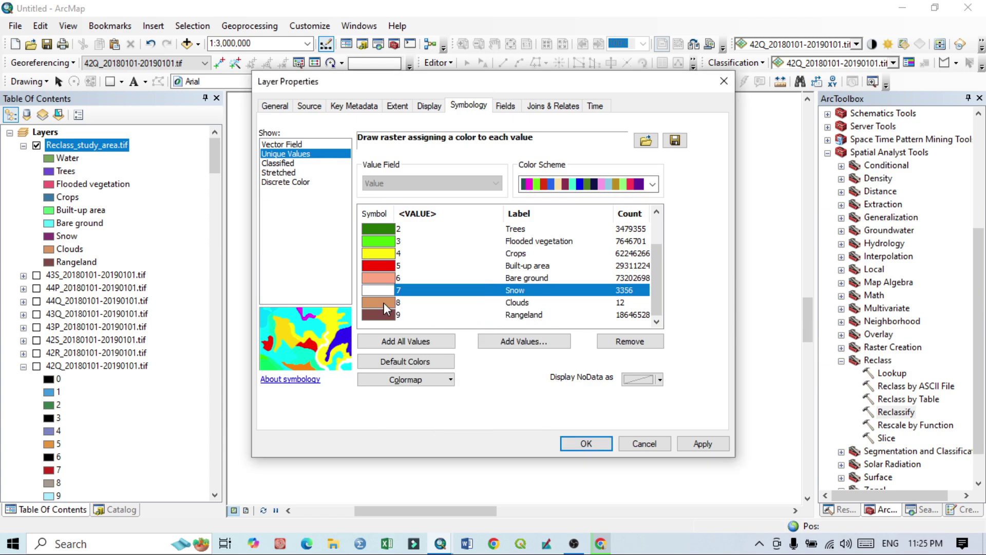
pyautogui.click(383, 303)
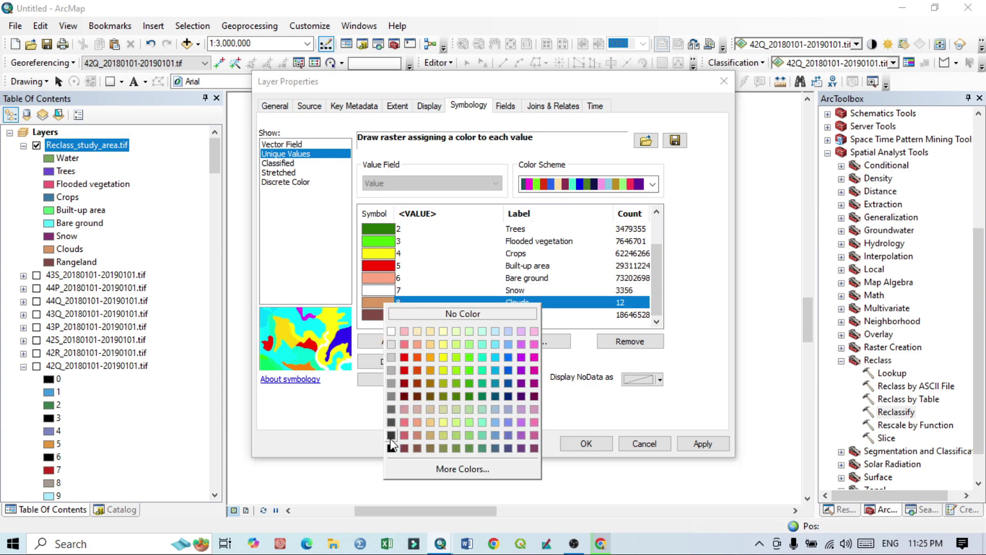
pyautogui.click(392, 437)
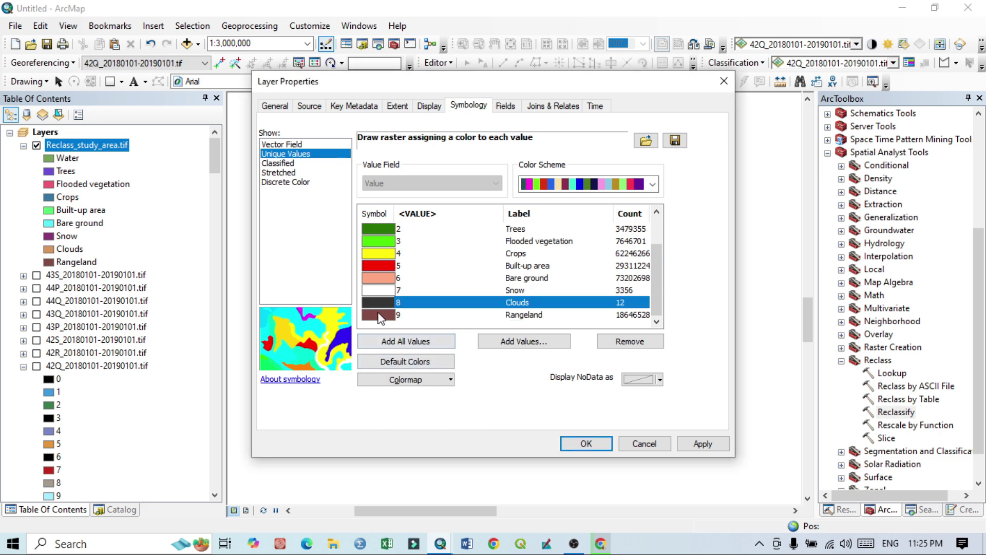
pyautogui.click(380, 314)
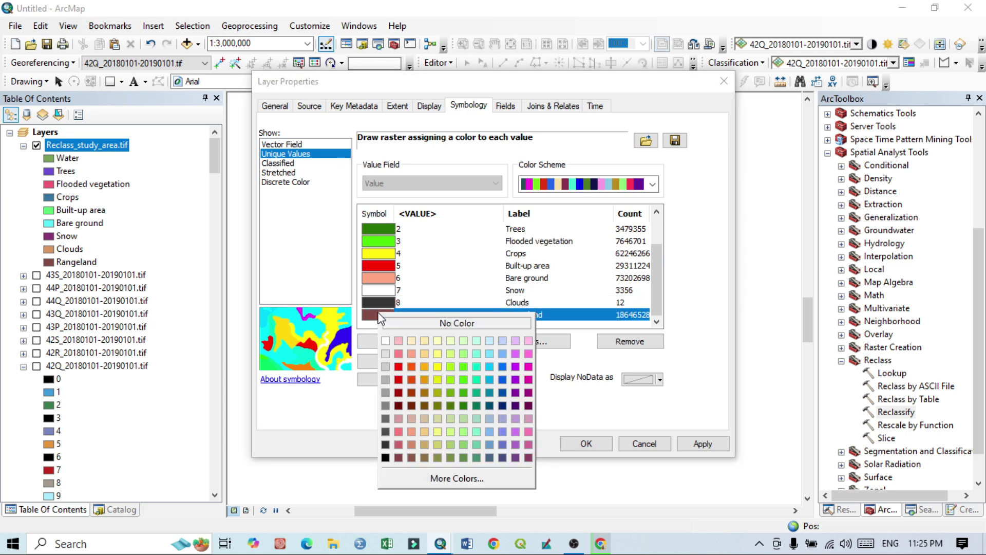
pyautogui.click(465, 356)
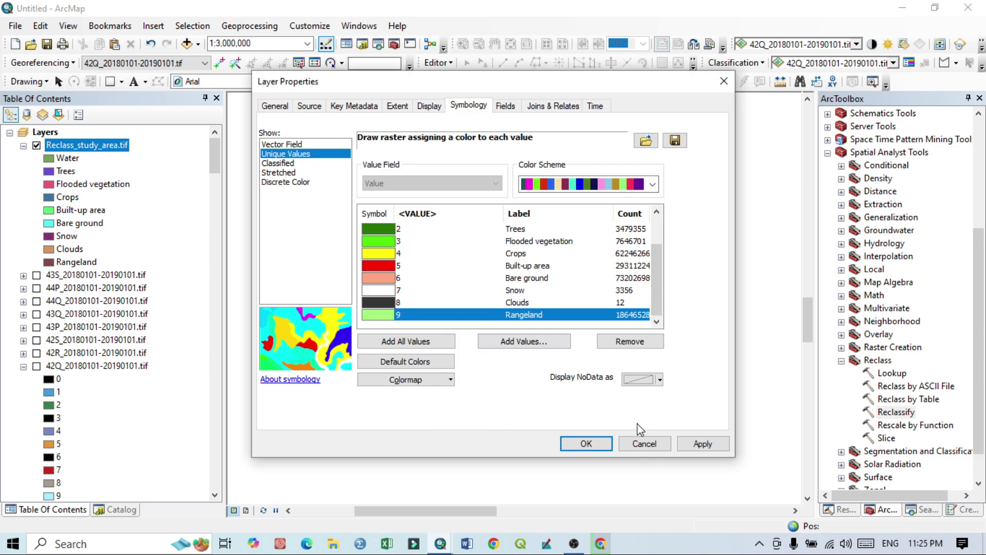
pyautogui.click(702, 445)
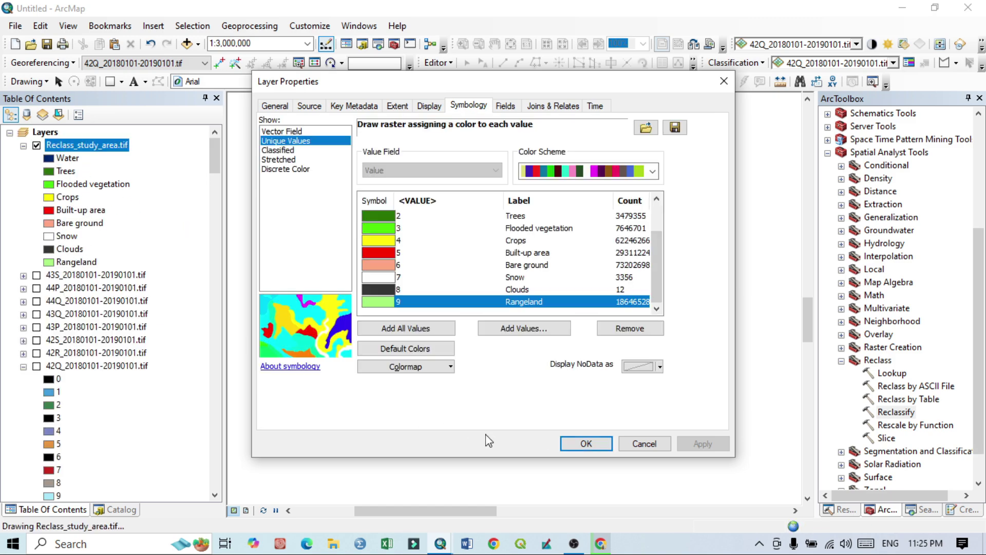
# Close the layer properties, zoom to Reclass_study_area.tif's extent, and pan to centre the study area
pyautogui.click(586, 443)
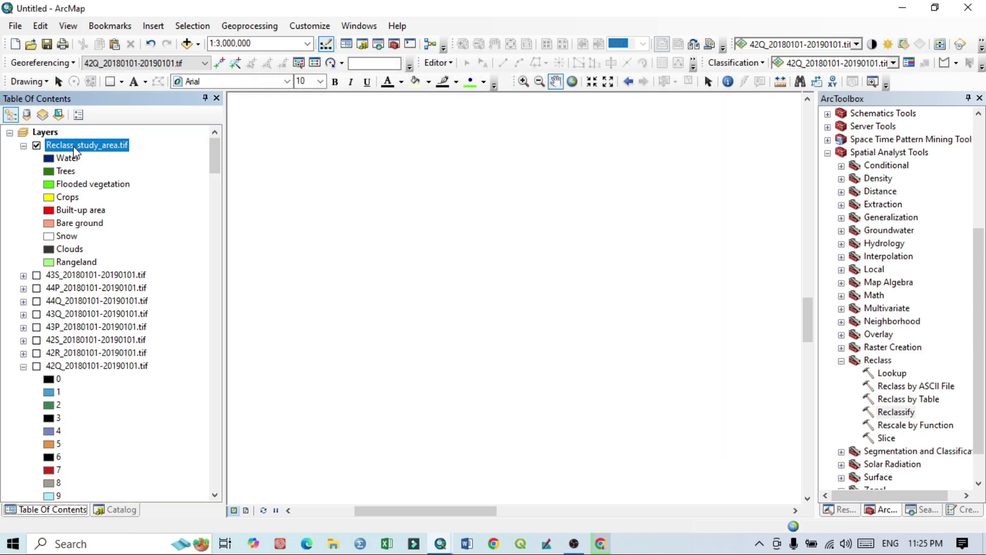
pyautogui.rightClick(76, 151)
pyautogui.click(129, 226)
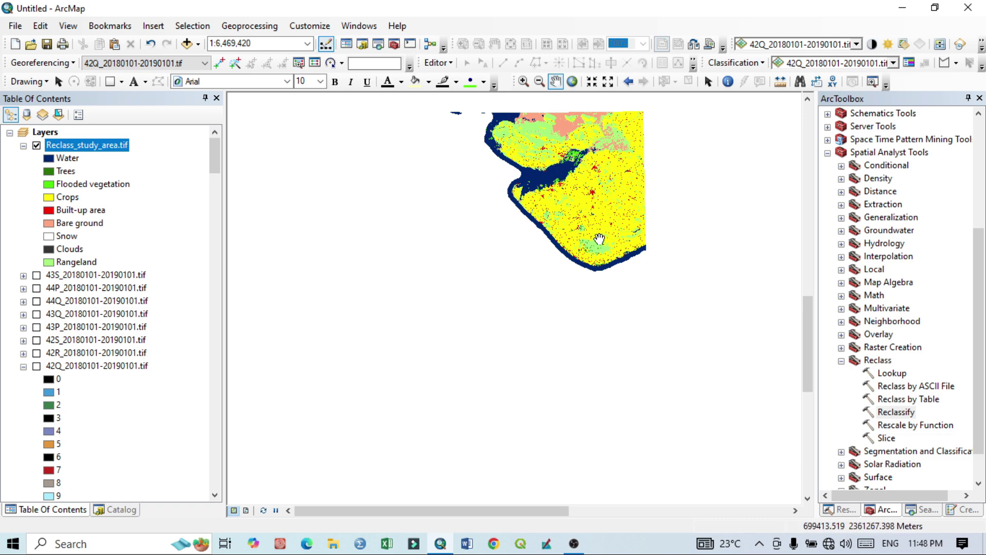
pyautogui.moveTo(623, 194); pyautogui.dragTo(603, 256)
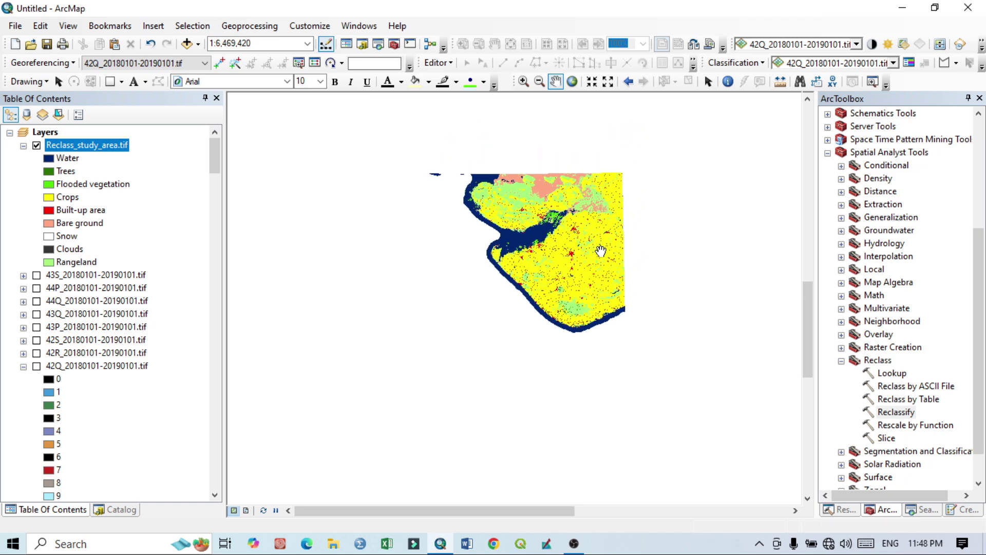